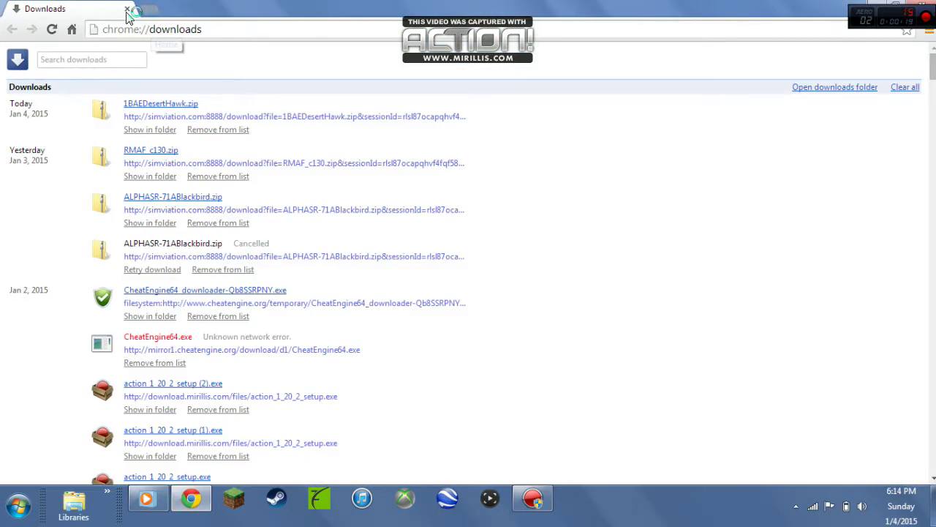
Open simviation.com/simviation/ in the browser and copy its web address
right_click(134, 33)
click(183, 91)
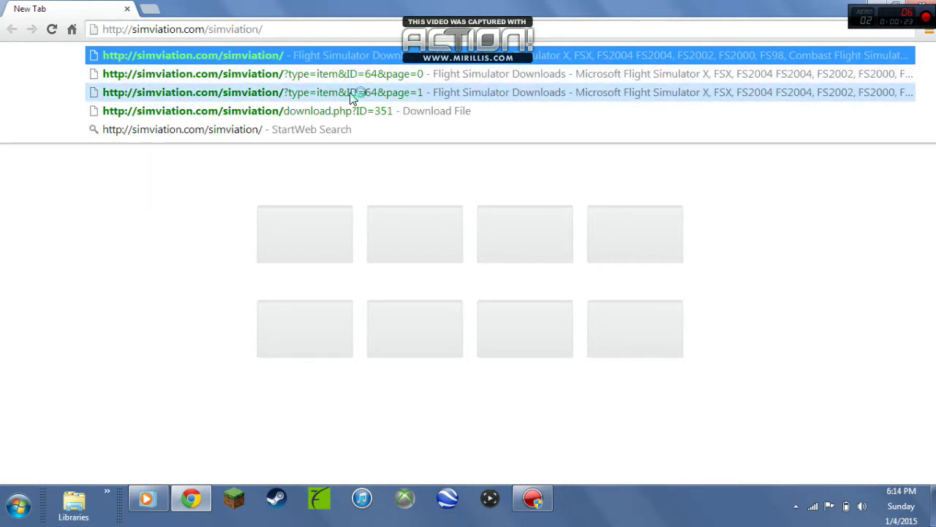
key(Return)
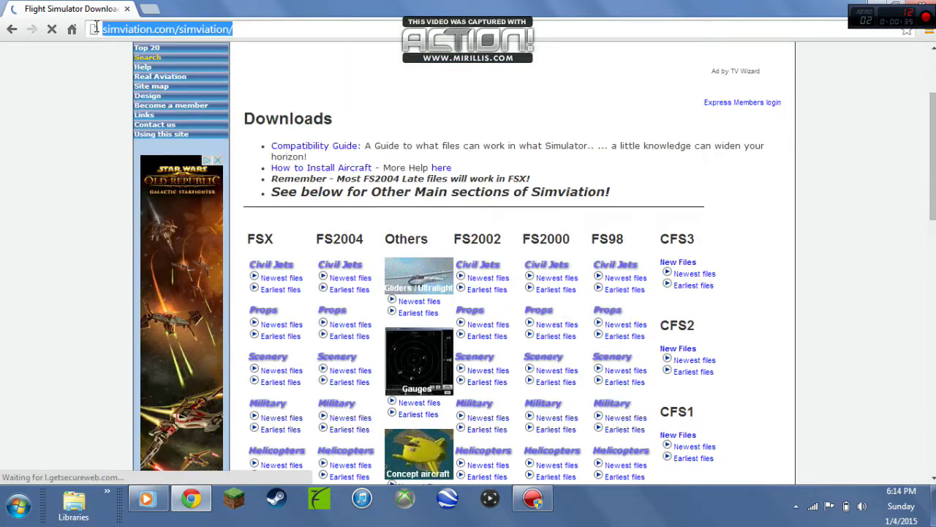
right_click(121, 30)
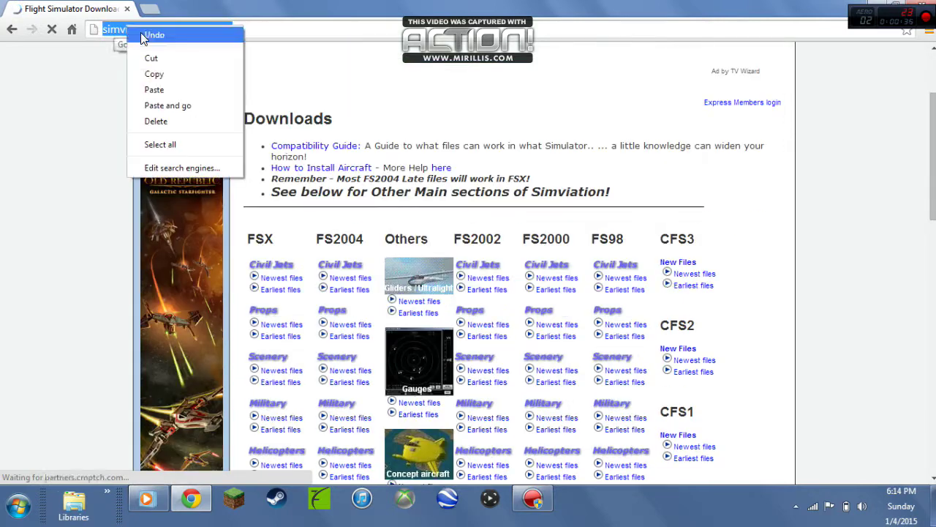
click(155, 72)
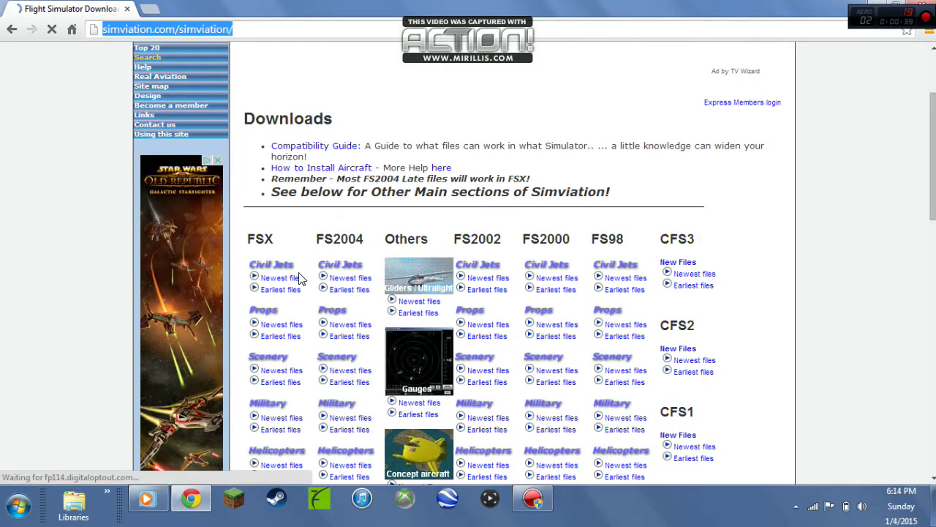
Open the newest FSX Military files and go to page 2 of the listing
scroll(300, 278, down, 4)
scroll(307, 245, up, 3)
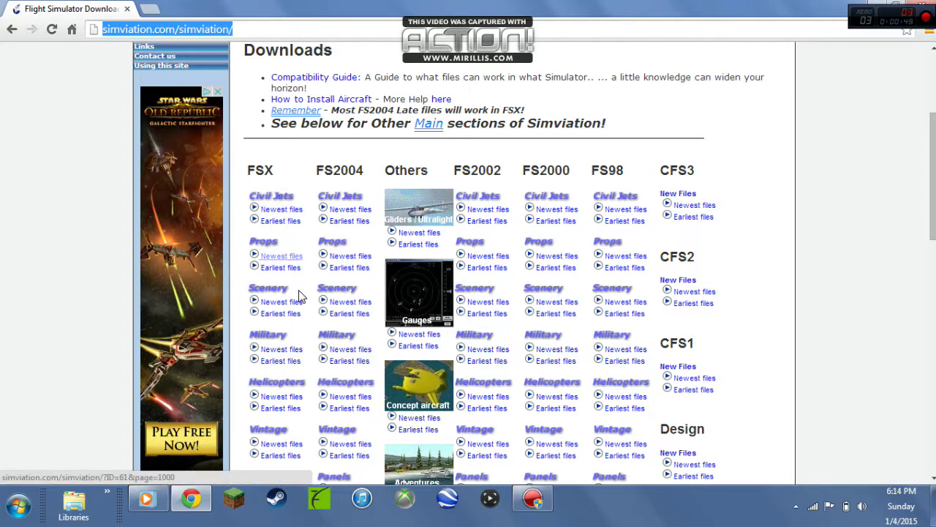
click(281, 349)
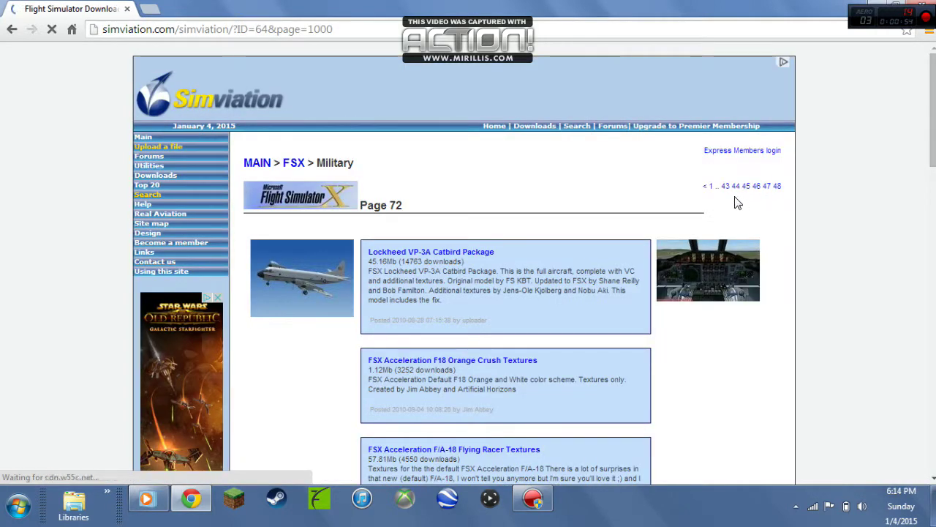
scroll(849, 221, down, 1)
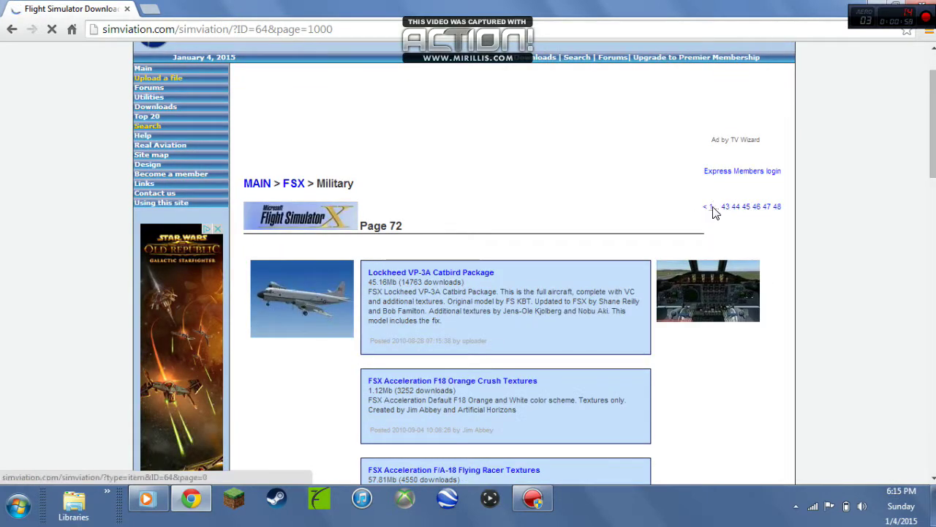
click(711, 208)
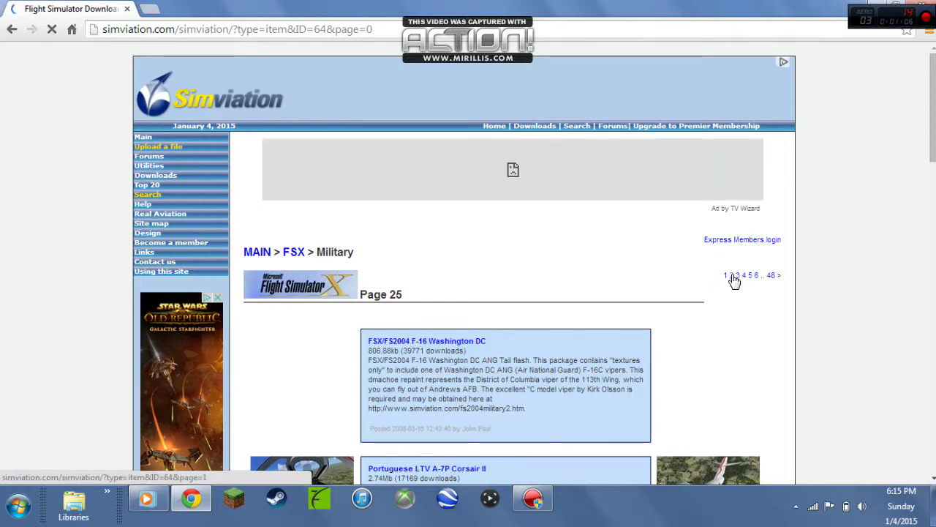
click(732, 276)
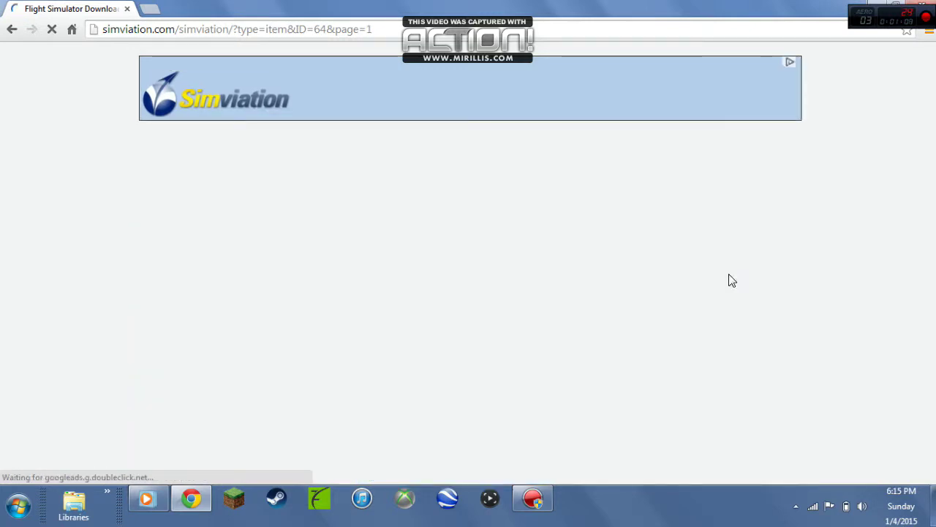
View the download page for the FSX BAE Hawk RAF Desert aircraft and close it again
scroll(310, 401, down, 1)
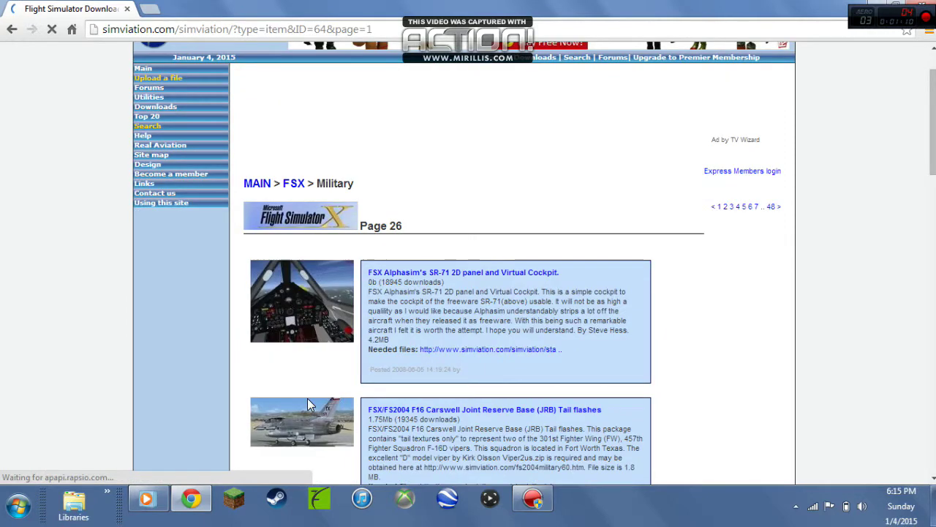
scroll(307, 400, down, 9)
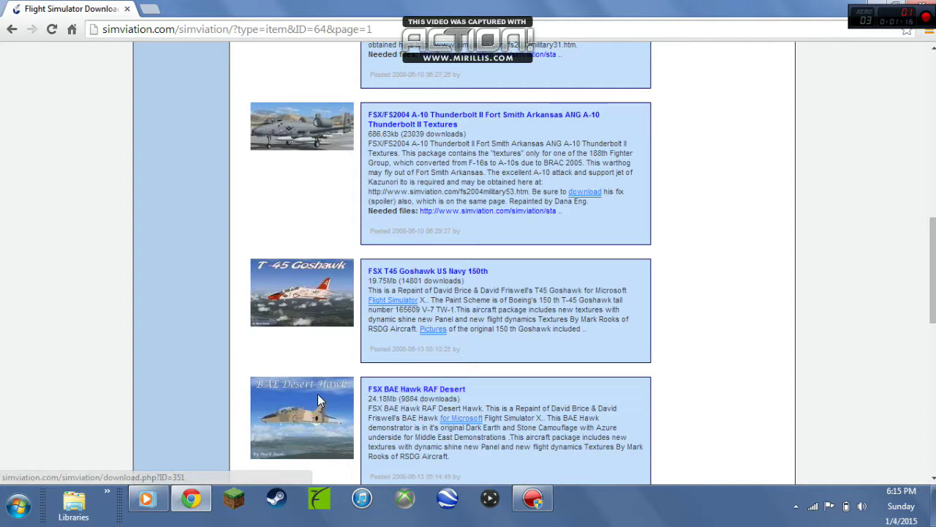
click(428, 396)
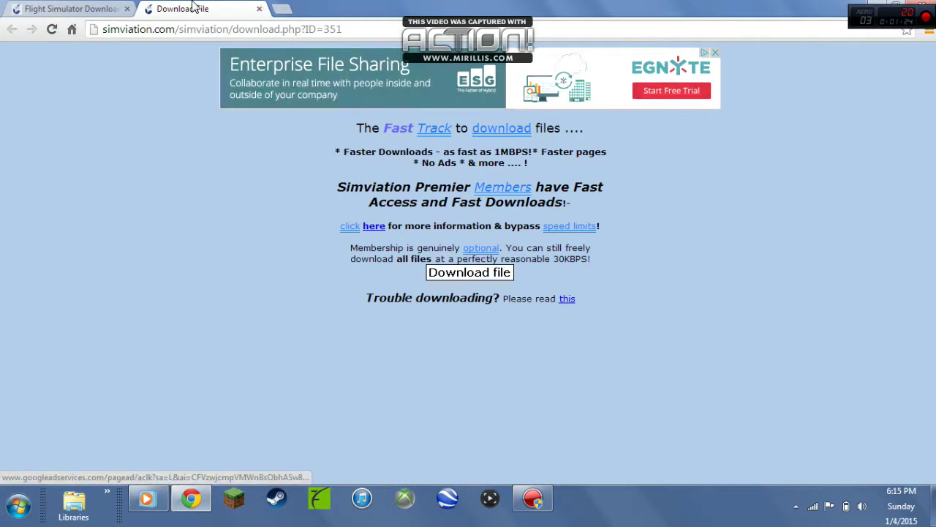
click(259, 8)
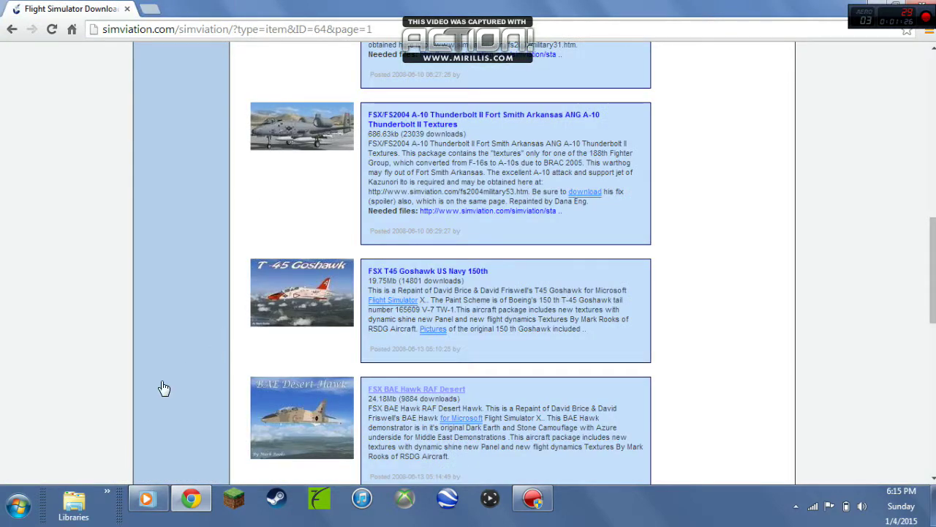
Switch to the desktop and extract the zipped 1BAEDesertHawk file into a desktop folder of the same name, showing the extracted files when complete
click(870, 7)
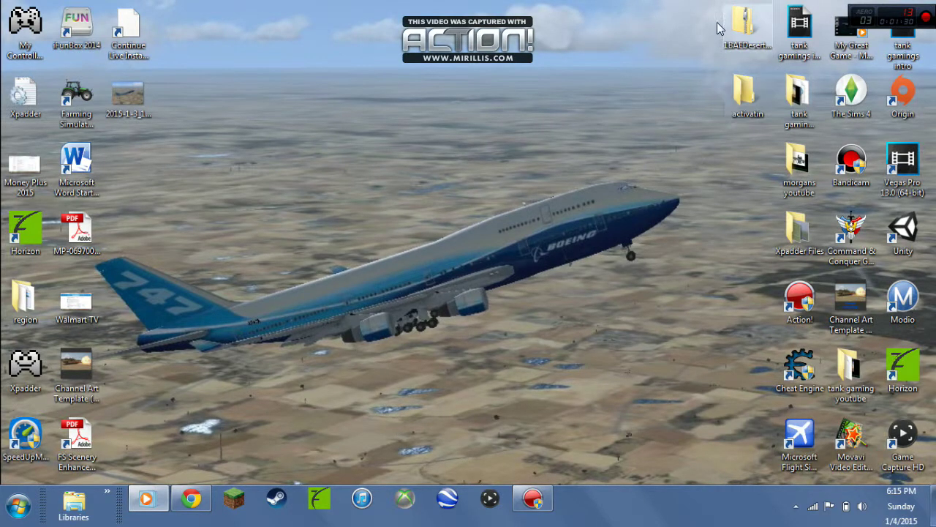
drag(741, 41, 605, 117)
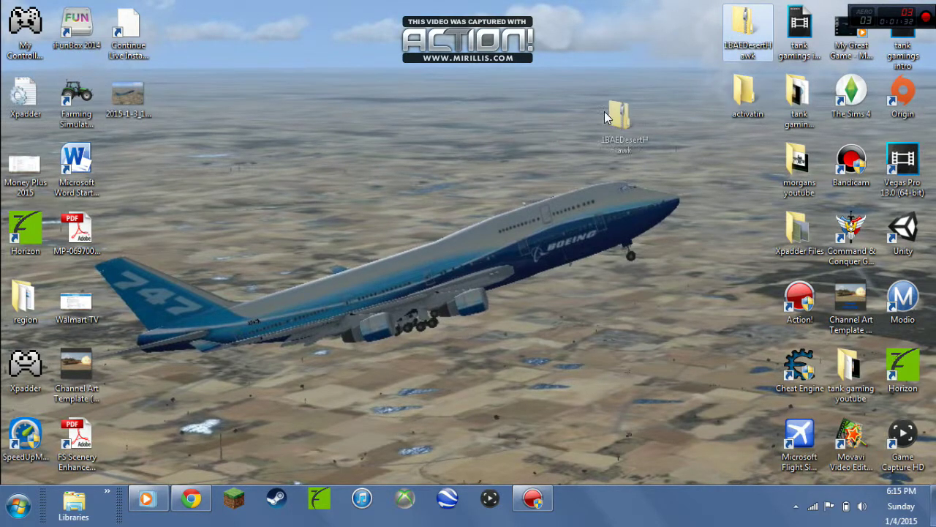
drag(650, 66, 741, 25)
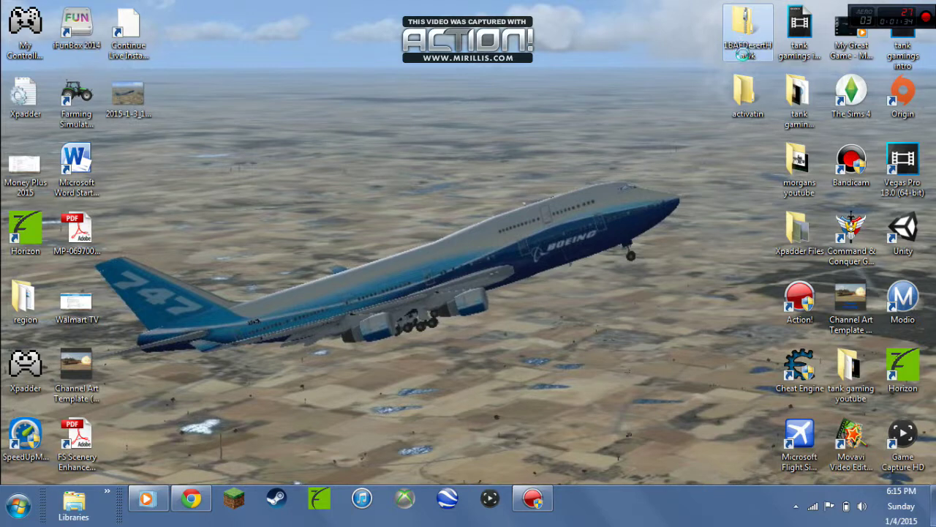
right_click(742, 27)
click(808, 55)
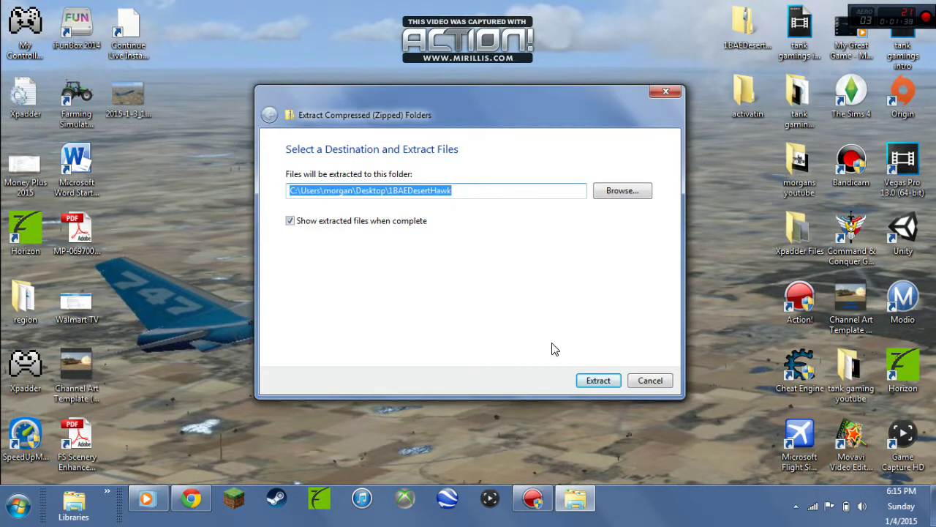
click(600, 379)
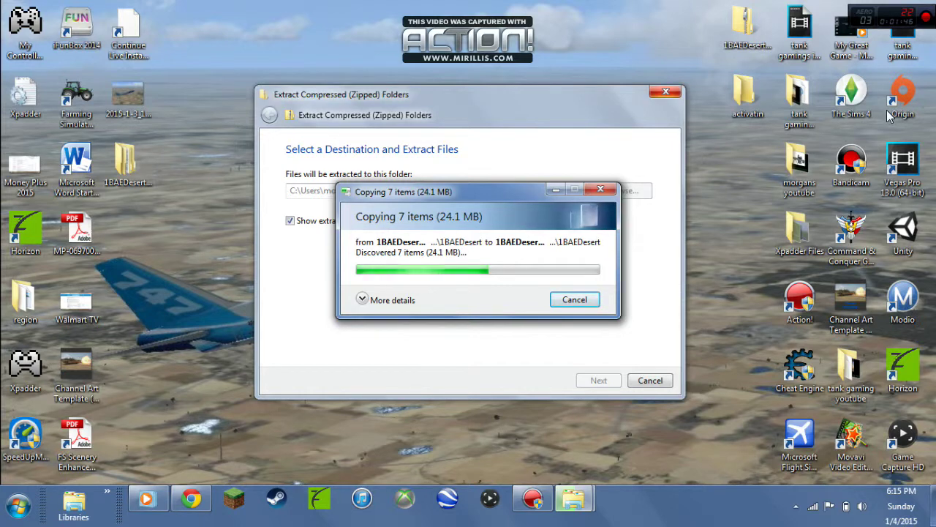
Minimize the extracted files' window and move the extracted 1BAEDesertHawk folder to the desktop spot below the activatin folder
drag(466, 194, 455, 152)
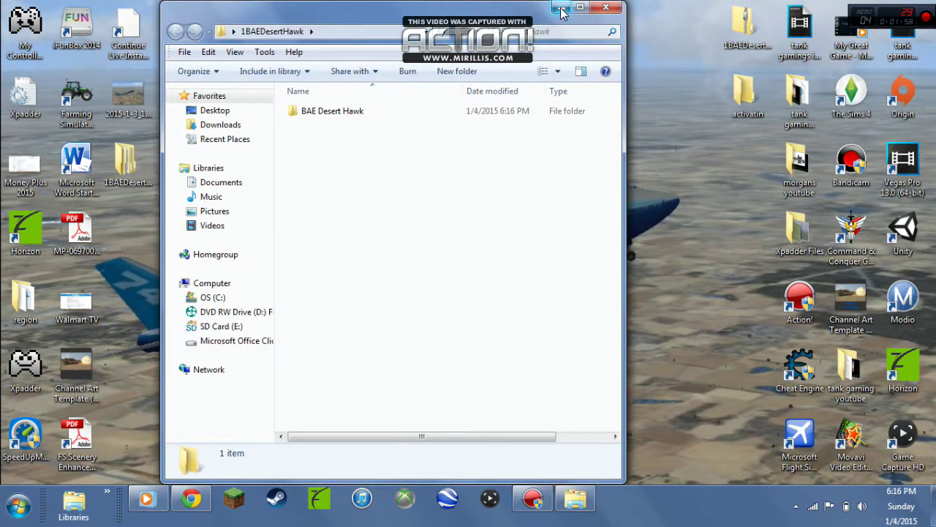
click(561, 8)
drag(149, 145, 761, 160)
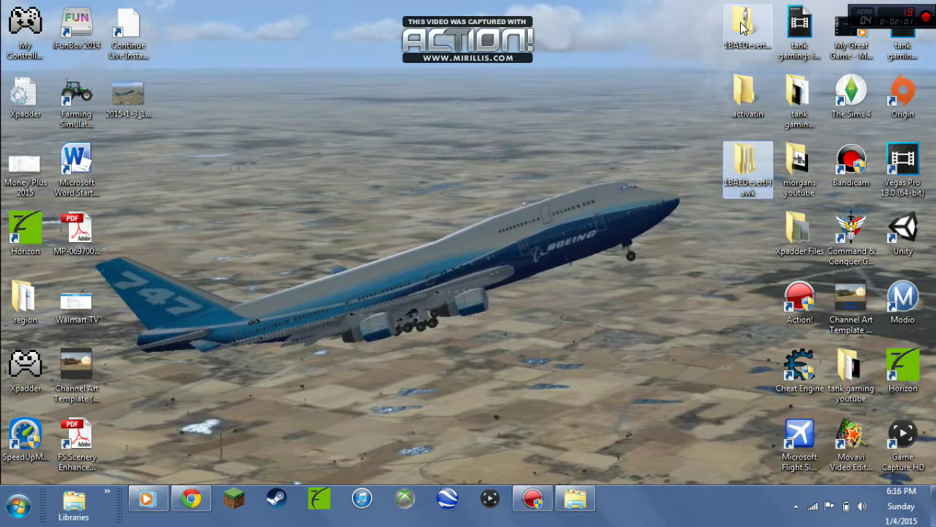
Delete the zipped 1BAEDesertHawk file from the desktop and move the extracted folder into its place above the activatin folder
right_click(743, 27)
mouse_move(769, 141)
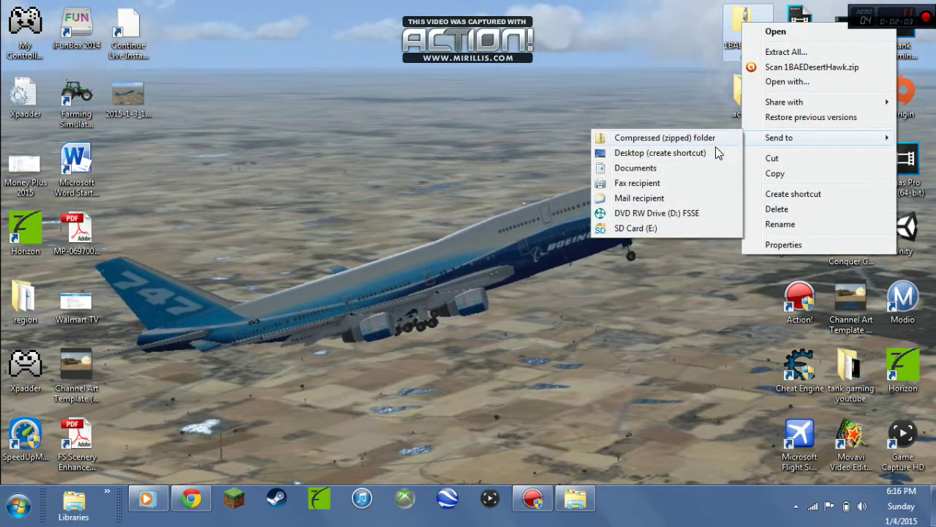
click(581, 219)
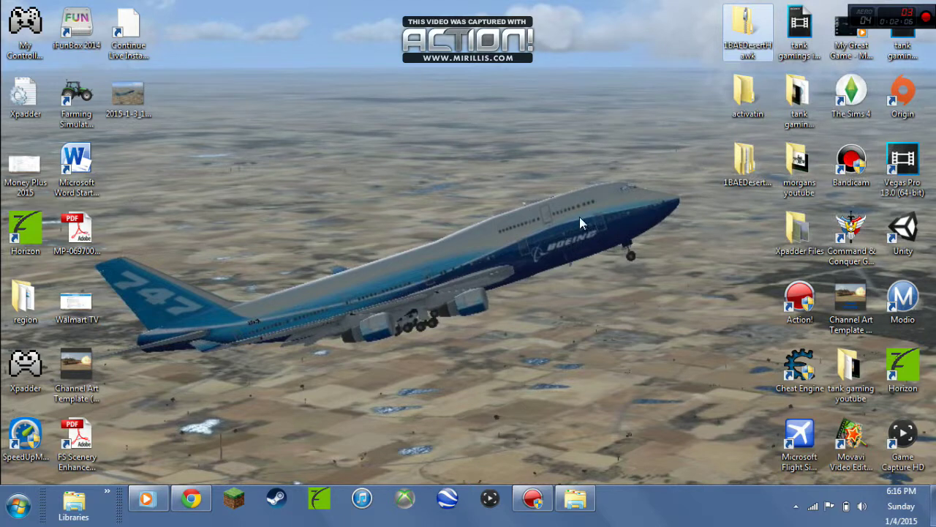
right_click(746, 18)
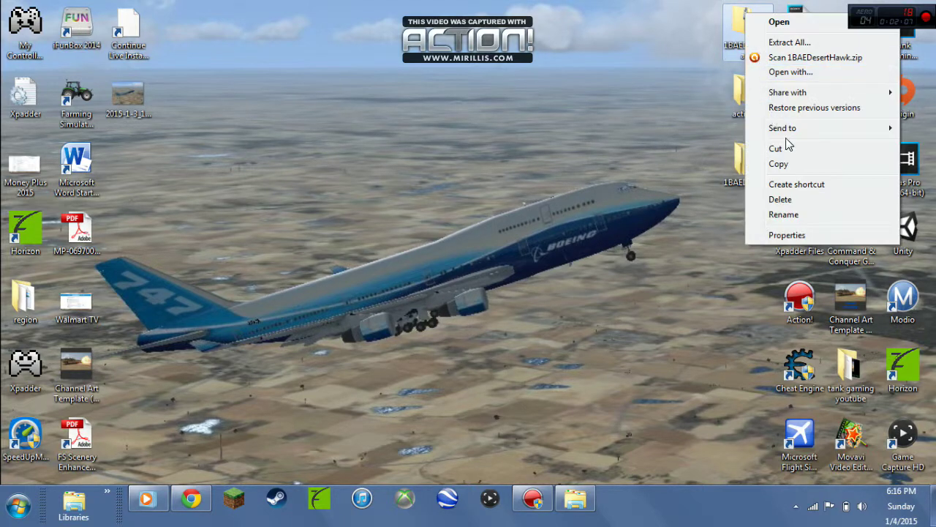
click(784, 199)
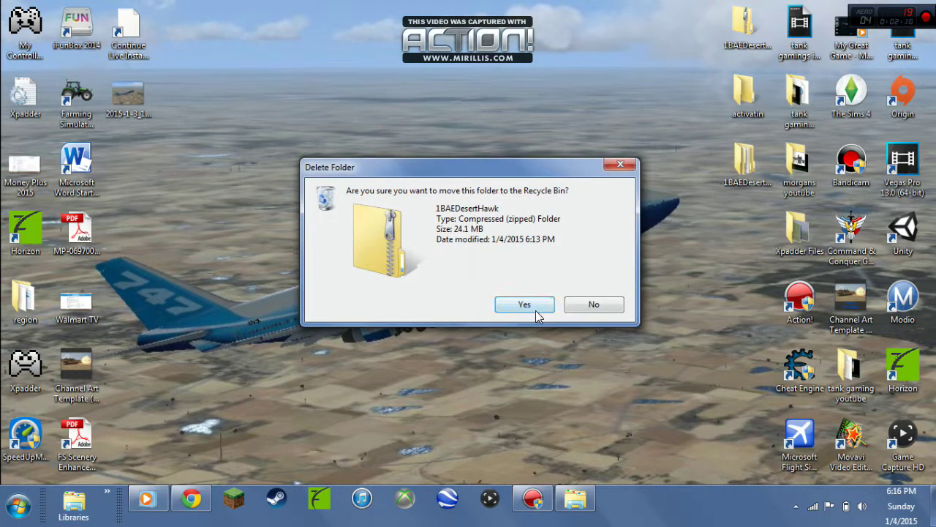
click(533, 308)
drag(740, 159, 747, 28)
drag(633, 201, 746, 29)
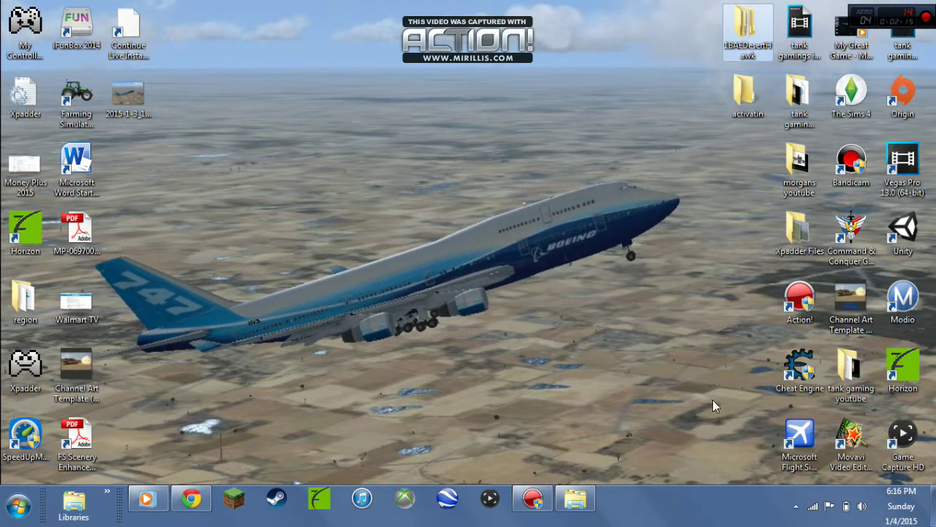
Close the extracted folder's window and open the Program Files (x86) folder on the OS (C:) drive
click(575, 501)
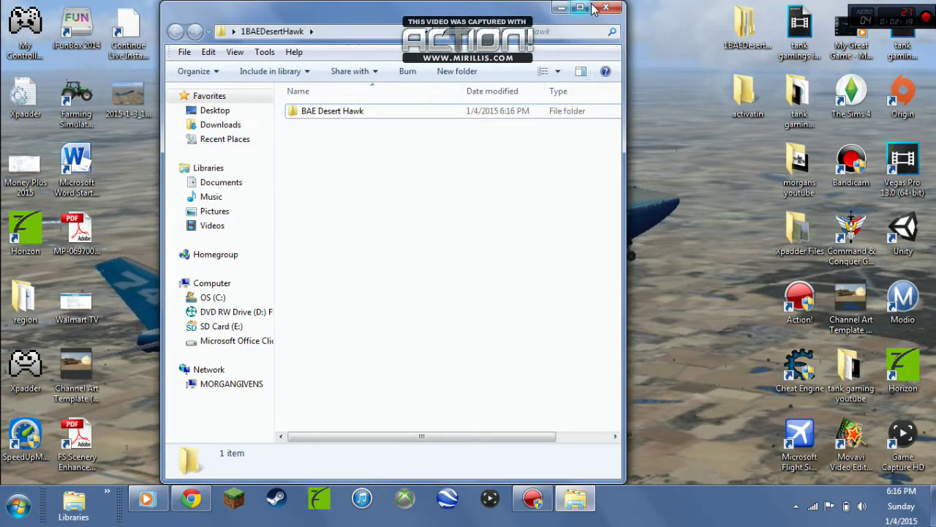
click(601, 7)
click(18, 505)
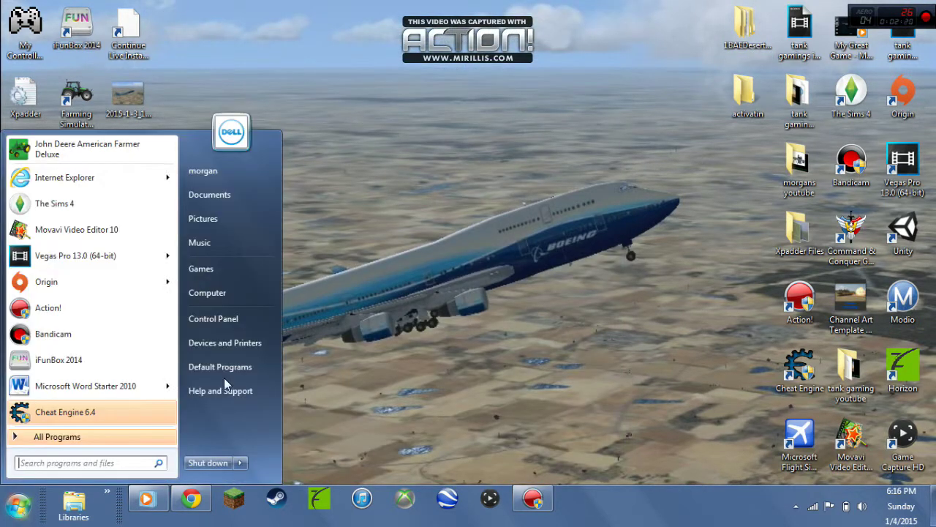
click(215, 294)
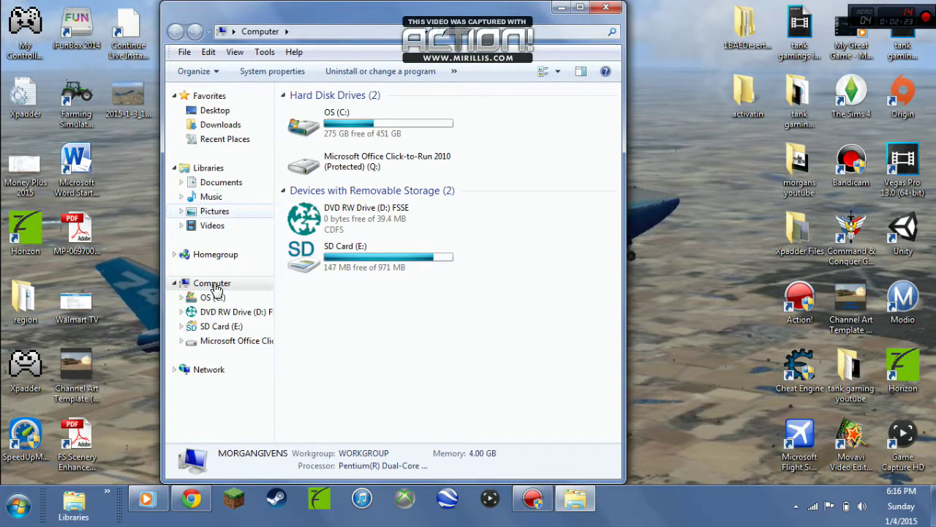
click(210, 297)
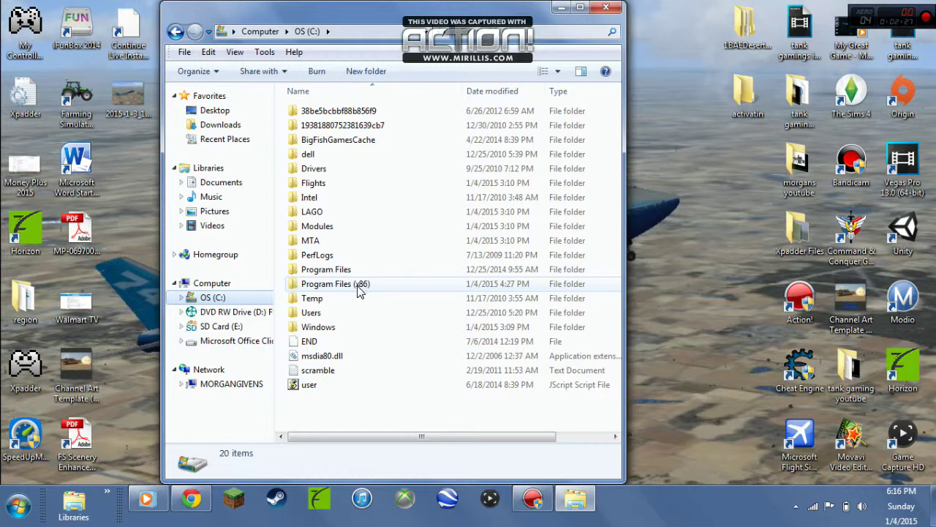
double_click(335, 270)
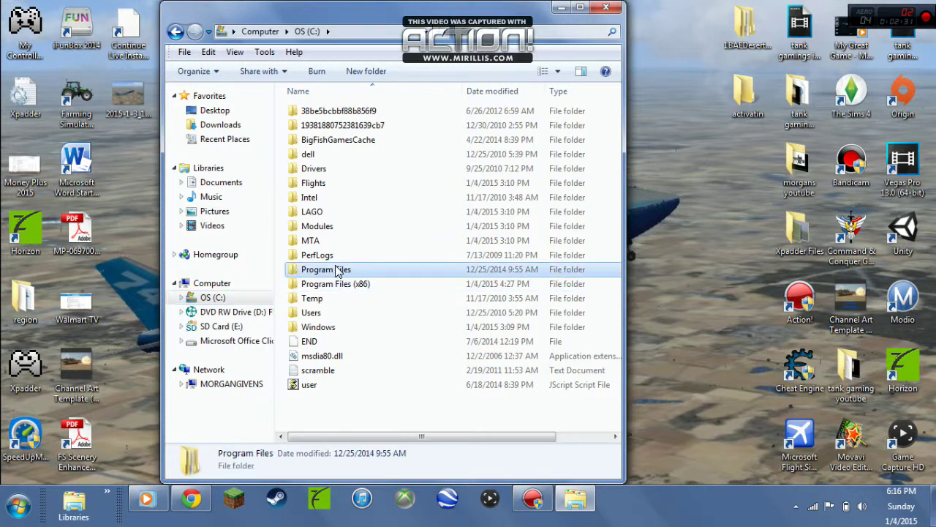
click(175, 33)
double_click(382, 284)
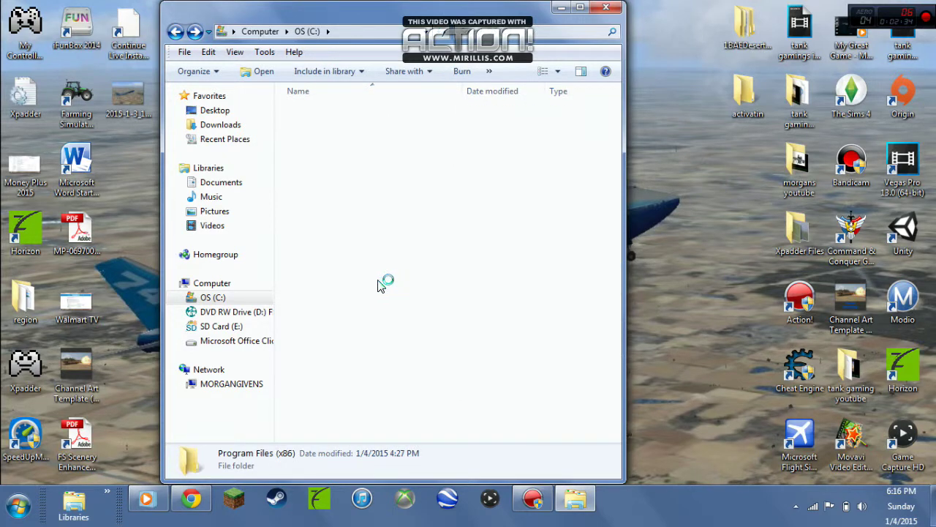
Look through Program Files (x86) and the Microsoft Games folder in Program Files for the flight simulator's installation folder
scroll(359, 246, down, 3)
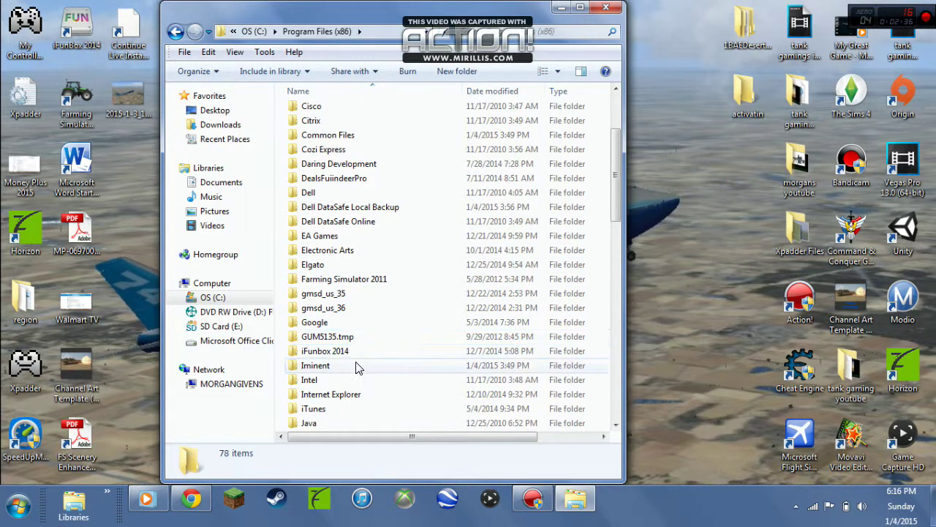
scroll(359, 368, down, 4)
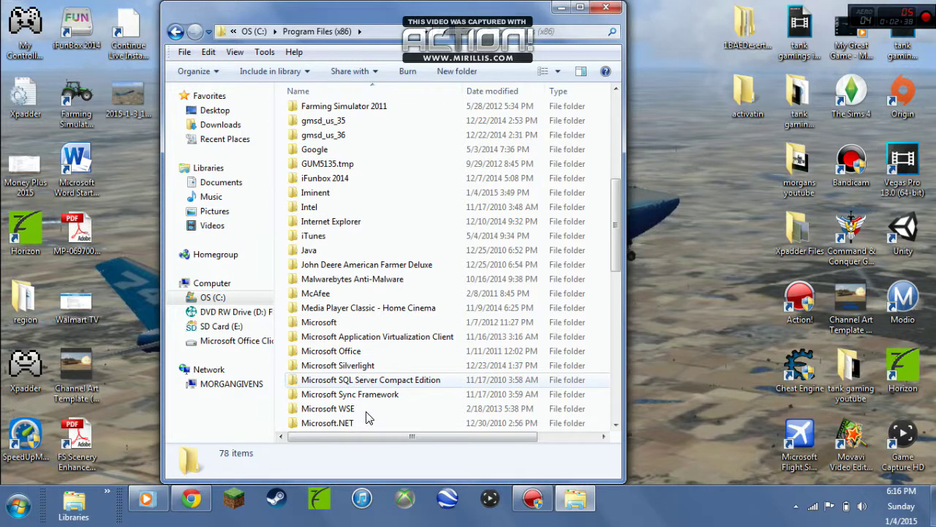
scroll(368, 417, down, 2)
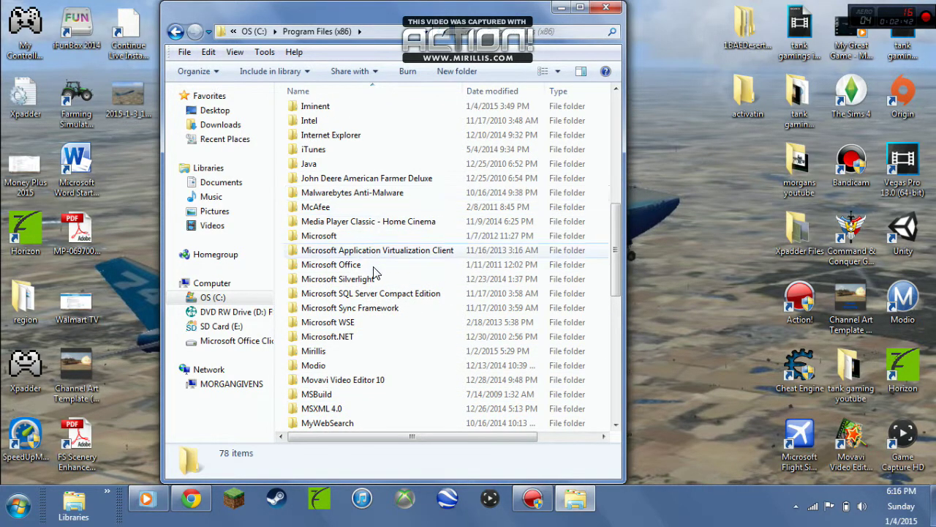
scroll(373, 272, down, 3)
scroll(387, 356, up, 2)
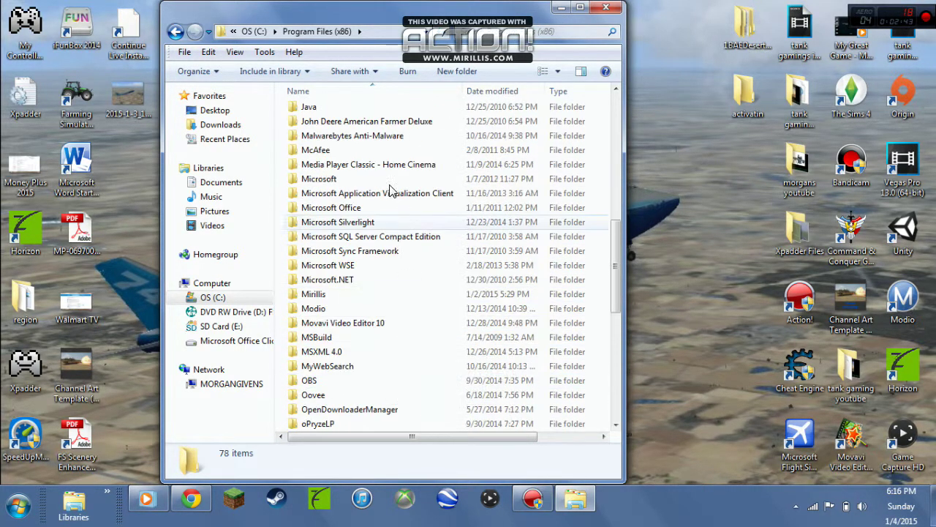
click(177, 32)
double_click(324, 271)
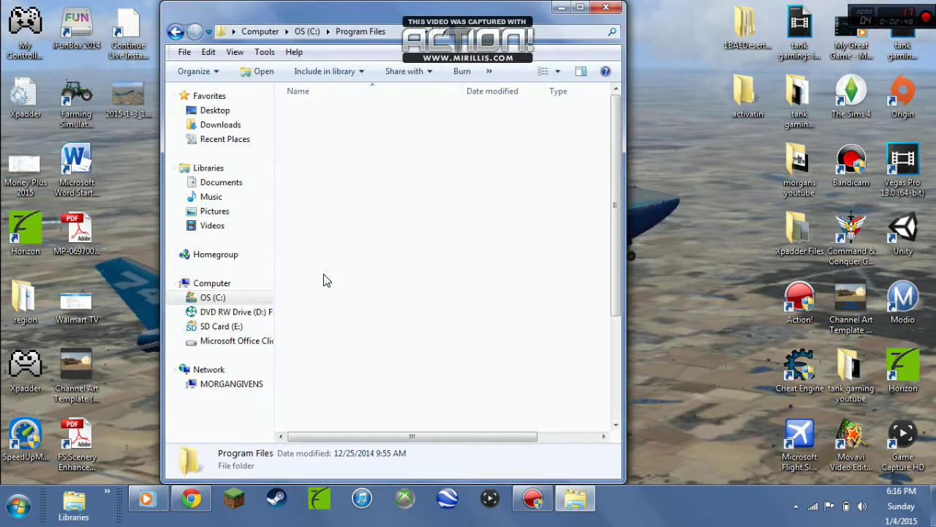
scroll(342, 344, down, 2)
click(362, 267)
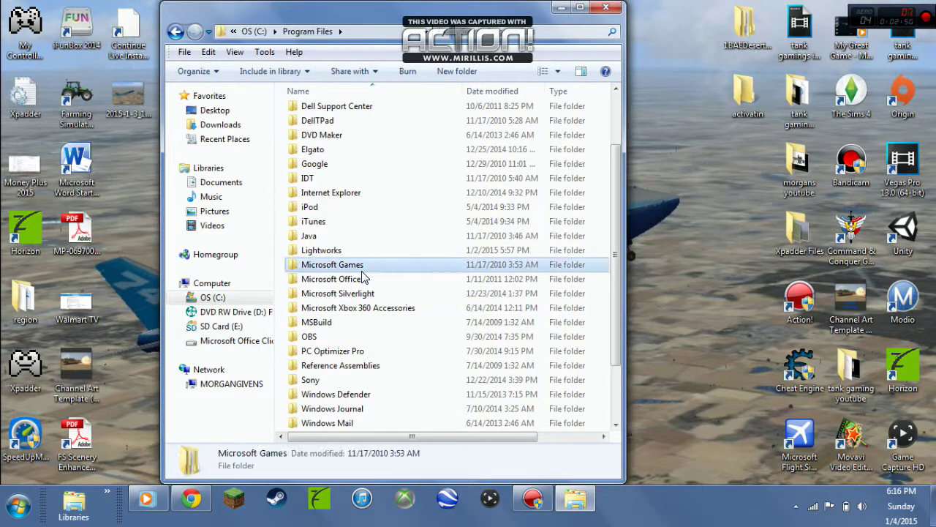
double_click(361, 268)
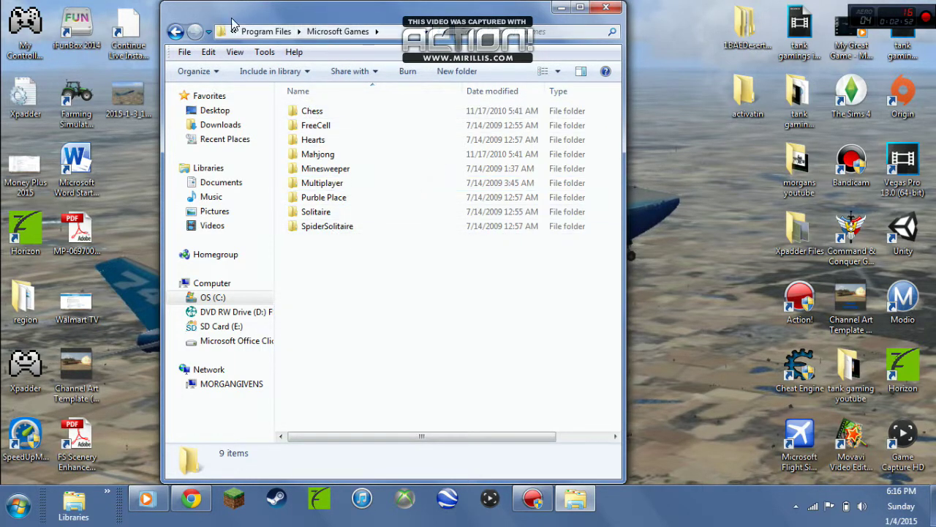
click(176, 32)
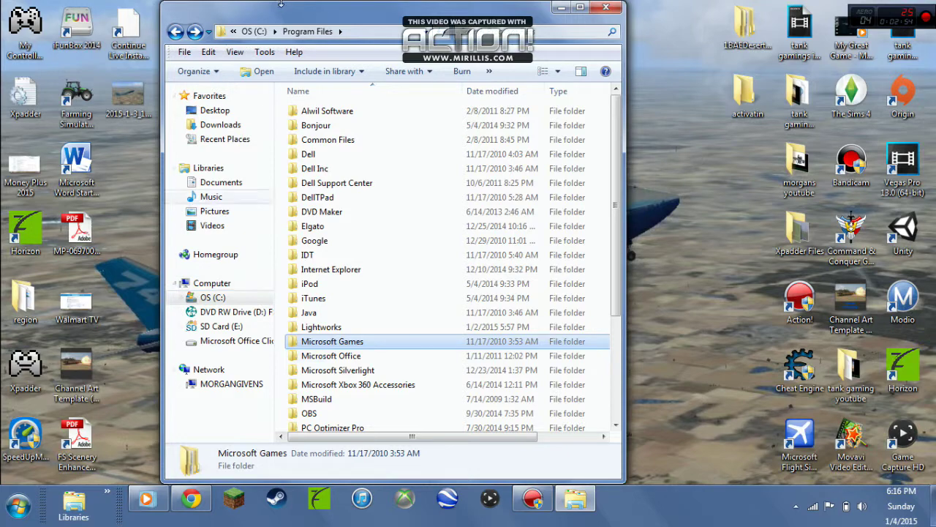
Return to the Program Files (x86) folder on the OS (C:) drive and open its Steam folder
click(176, 31)
double_click(318, 285)
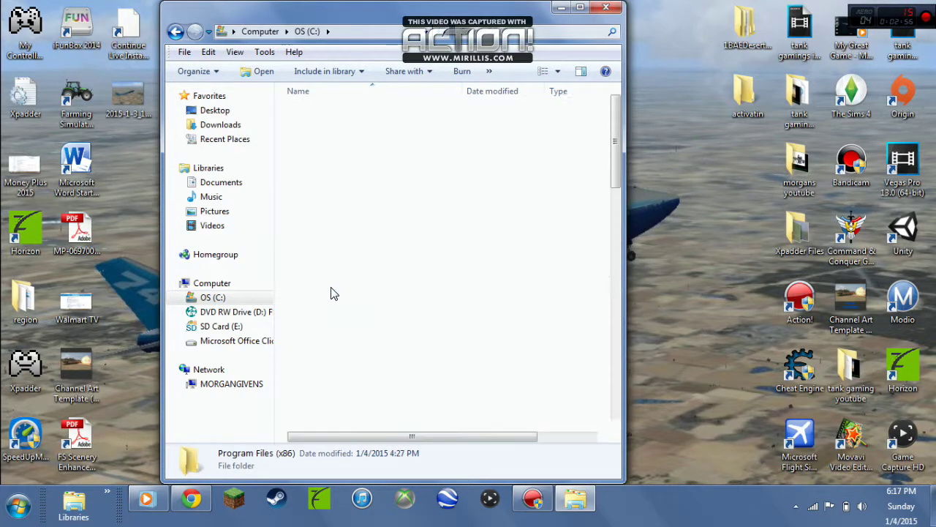
scroll(336, 306, down, 1)
scroll(336, 306, down, 13)
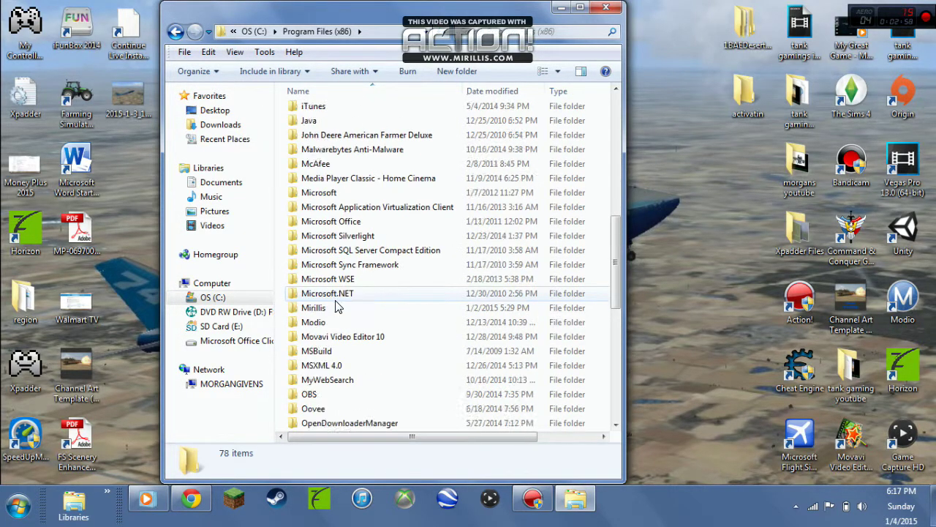
scroll(338, 333, down, 2)
double_click(330, 337)
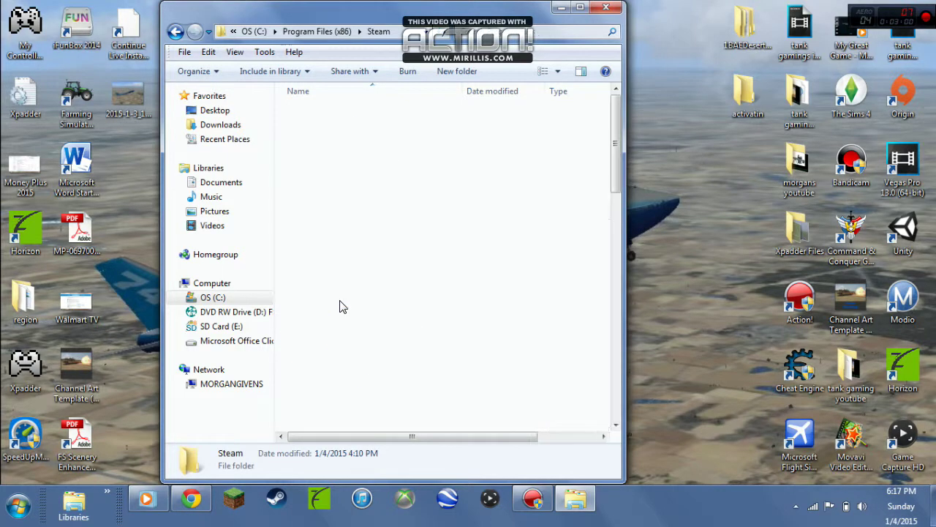
Open the simulator's FSX folder inside Steam's SteamApps\common folder
scroll(366, 333, down, 2)
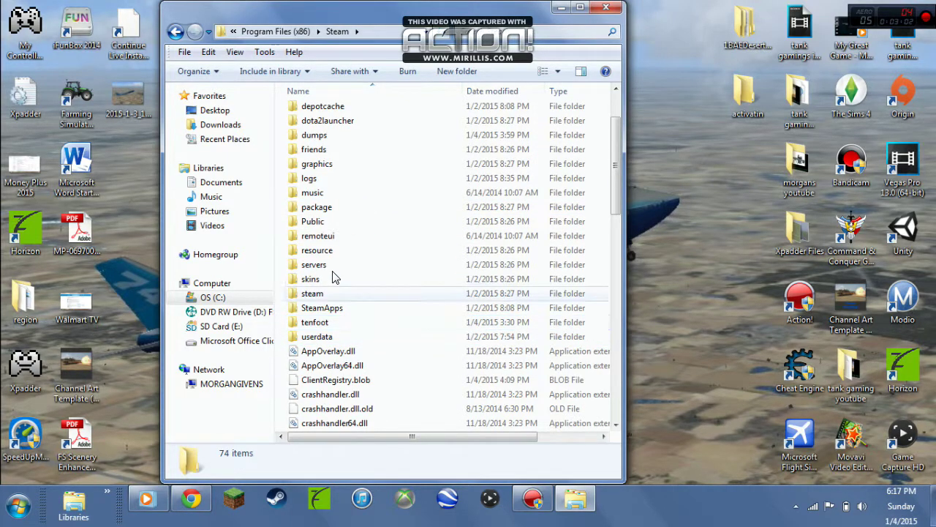
double_click(331, 310)
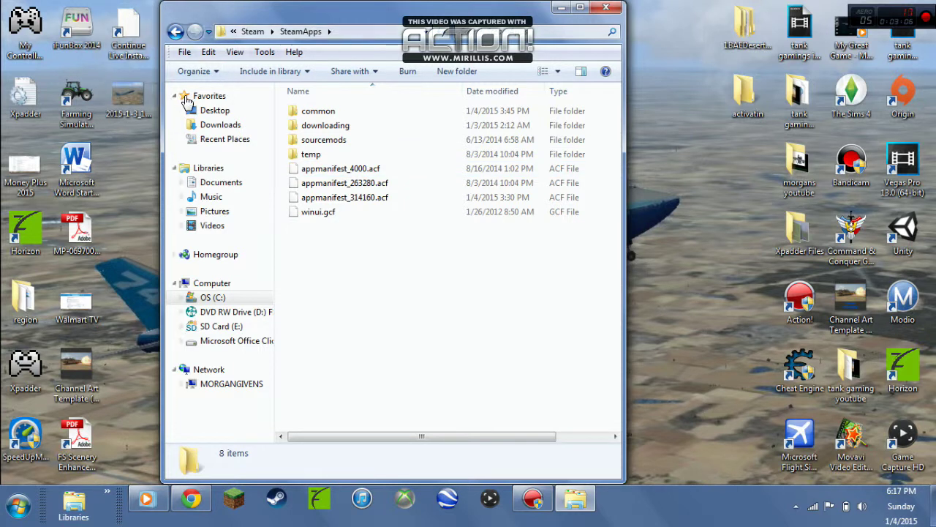
double_click(318, 110)
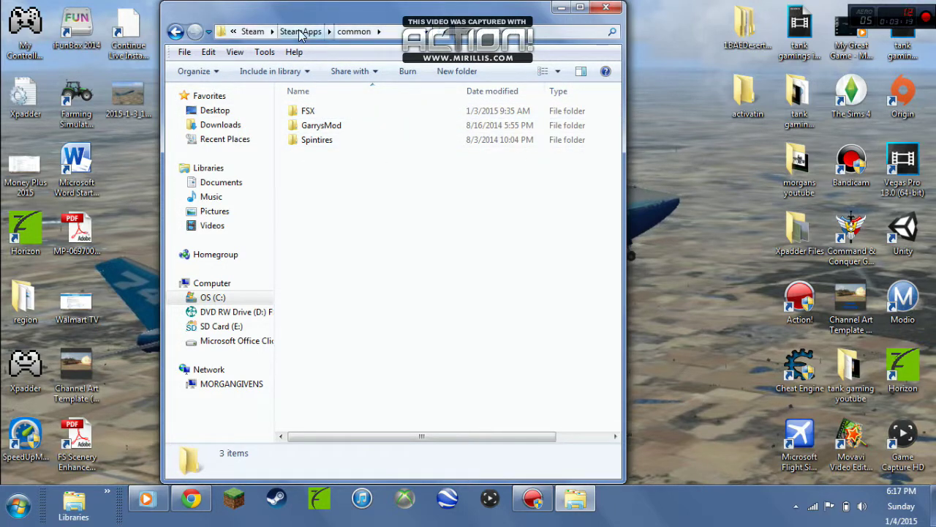
double_click(337, 113)
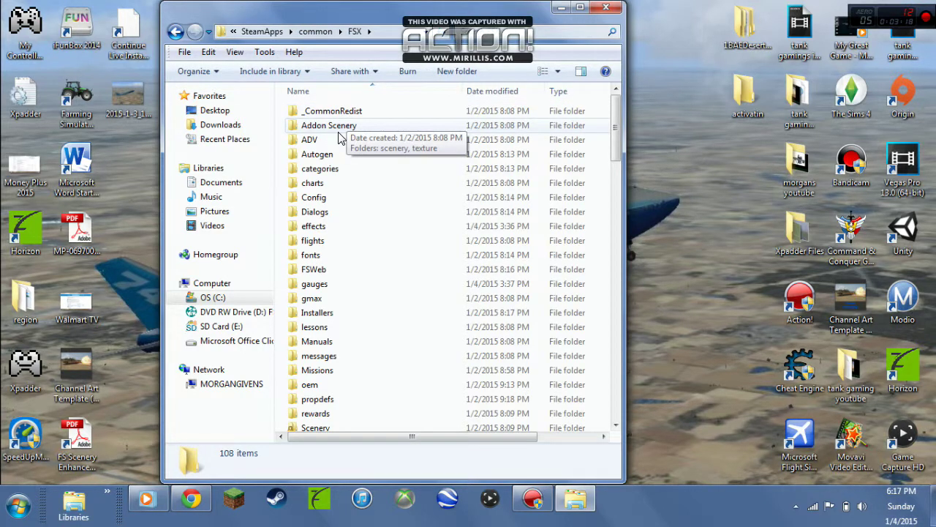
View the contents of the FSX gauges folder, return to the FSX folder and select its effects folder
double_click(347, 285)
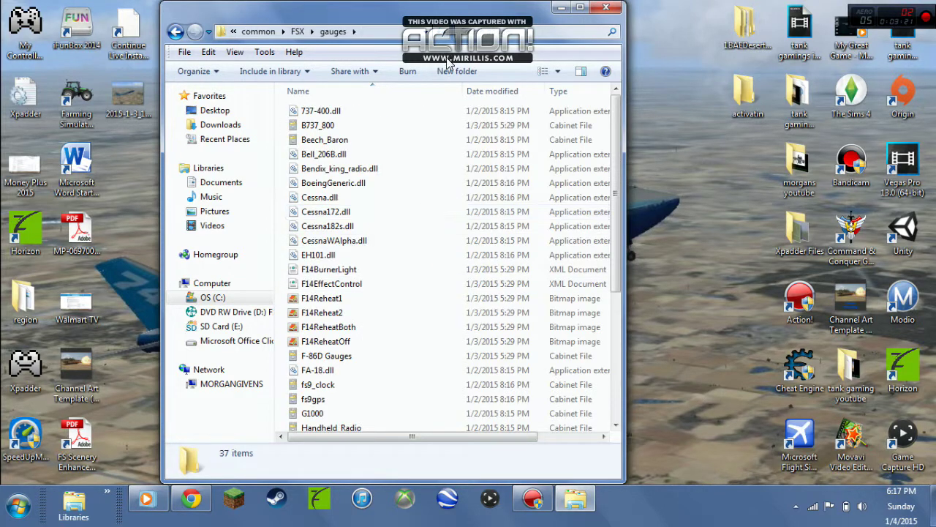
click(176, 31)
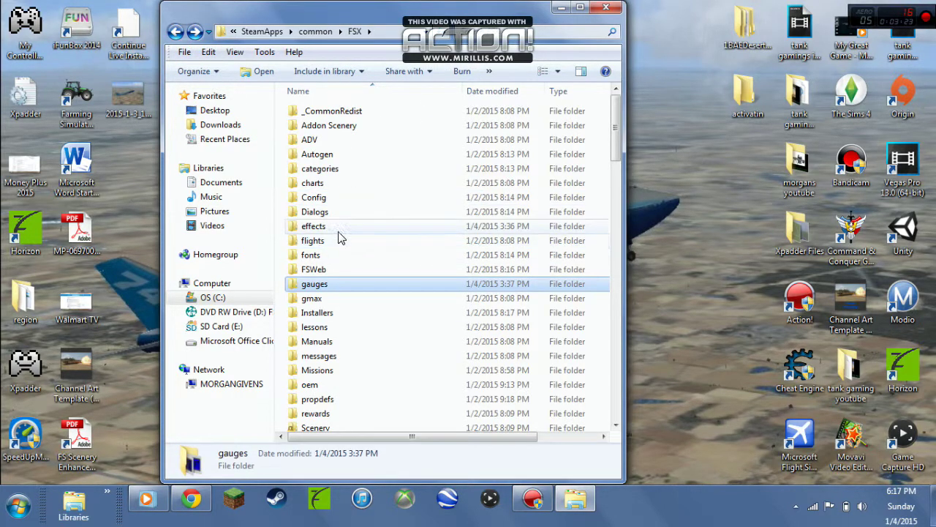
click(340, 228)
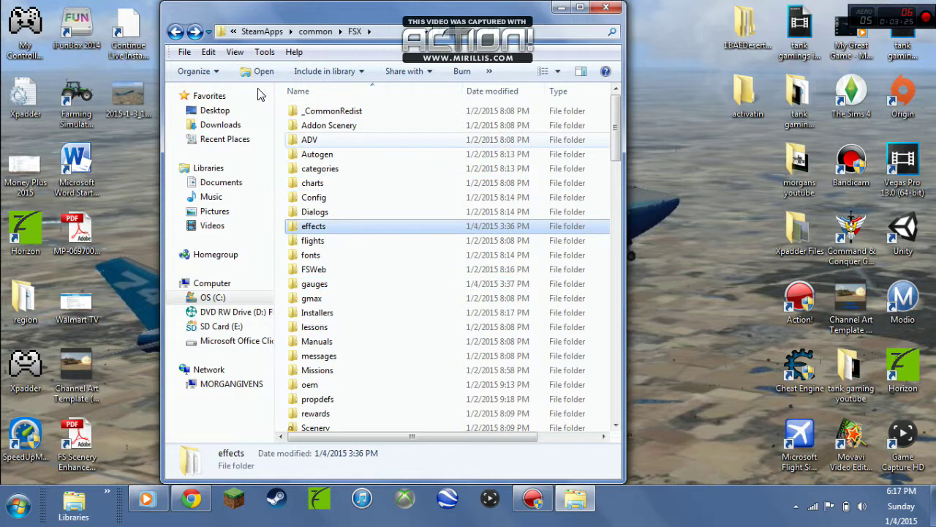
Search the FSX folder for the Airplanes folder in SimObjects and open it
click(506, 32)
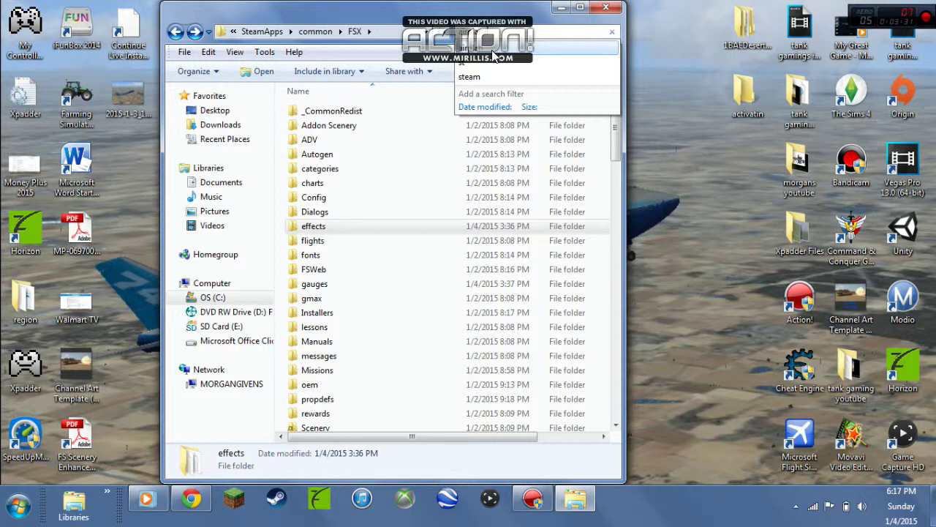
click(494, 55)
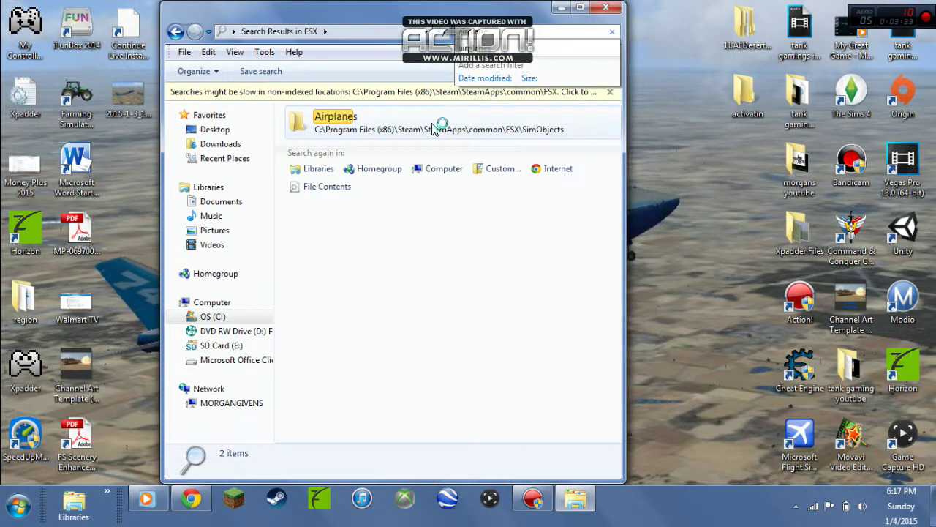
double_click(428, 136)
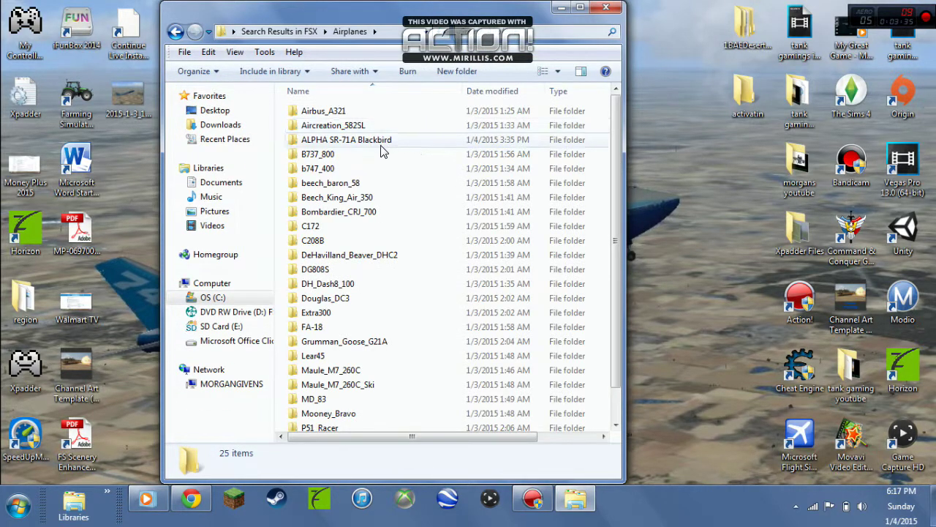
Open the desktop 1BAEDesertHawk folder, place its window beside the Airplanes window and open its BAE Desert Hawk subfolder
click(746, 52)
double_click(746, 52)
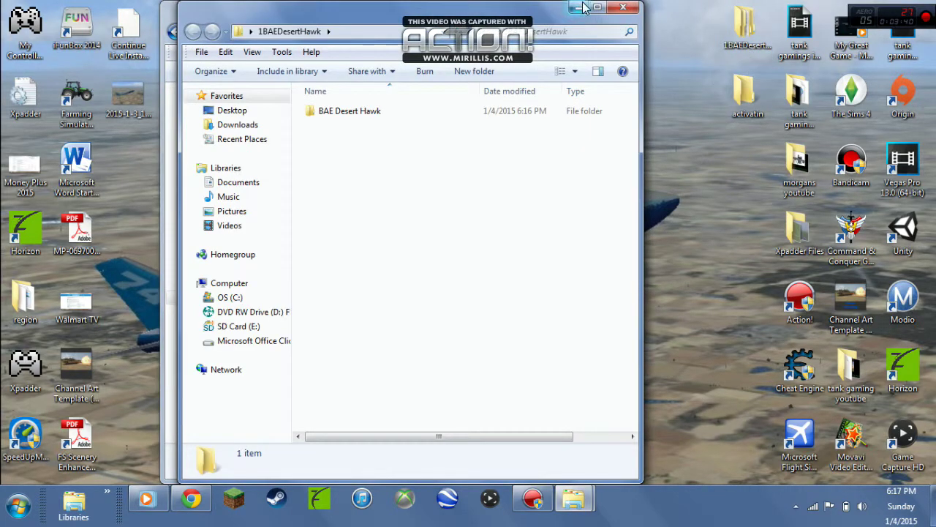
click(593, 7)
click(895, 7)
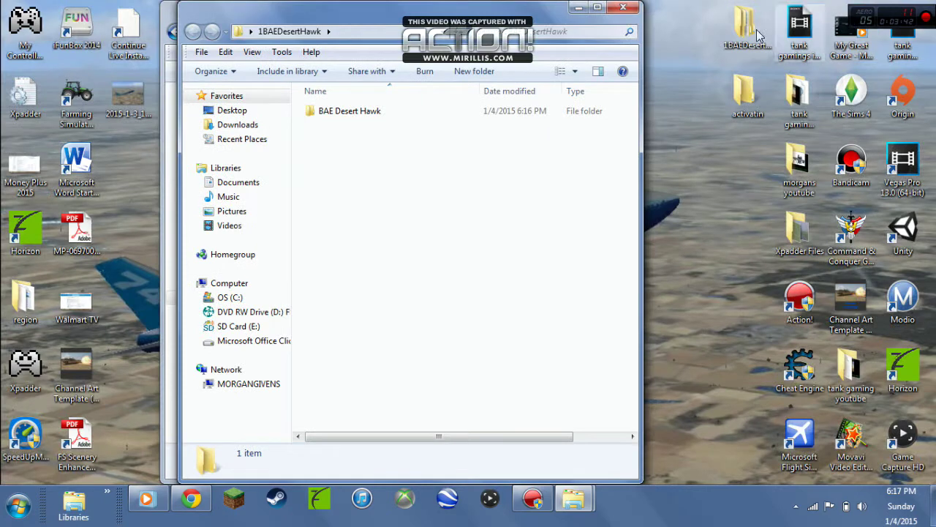
drag(258, 3, 730, 58)
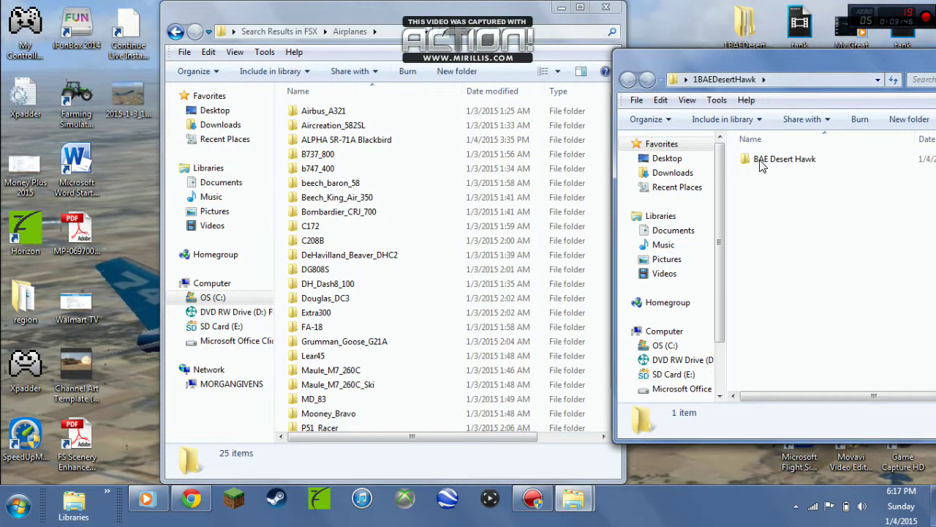
double_click(763, 161)
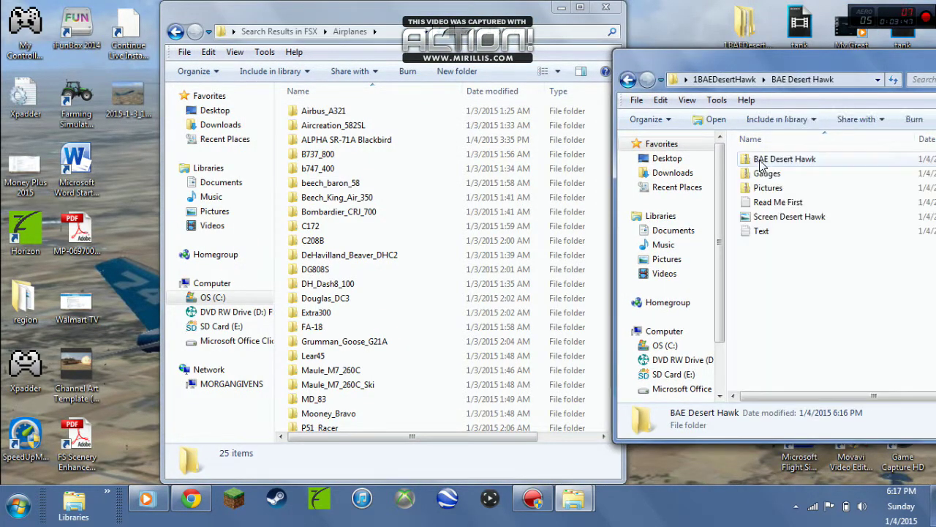
Extract the zipped BAE Desert Hawk file into a folder of the same name beside it and minimize the extracted files' window
right_click(808, 167)
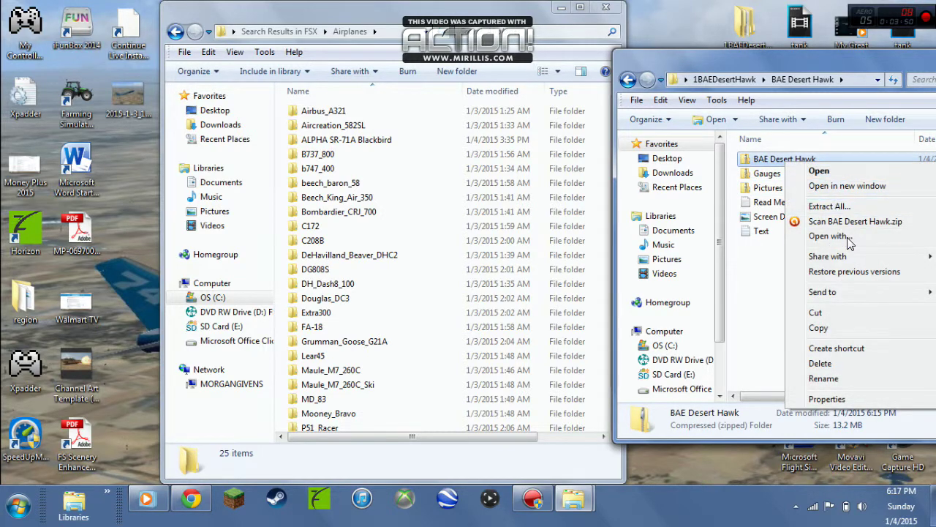
click(830, 207)
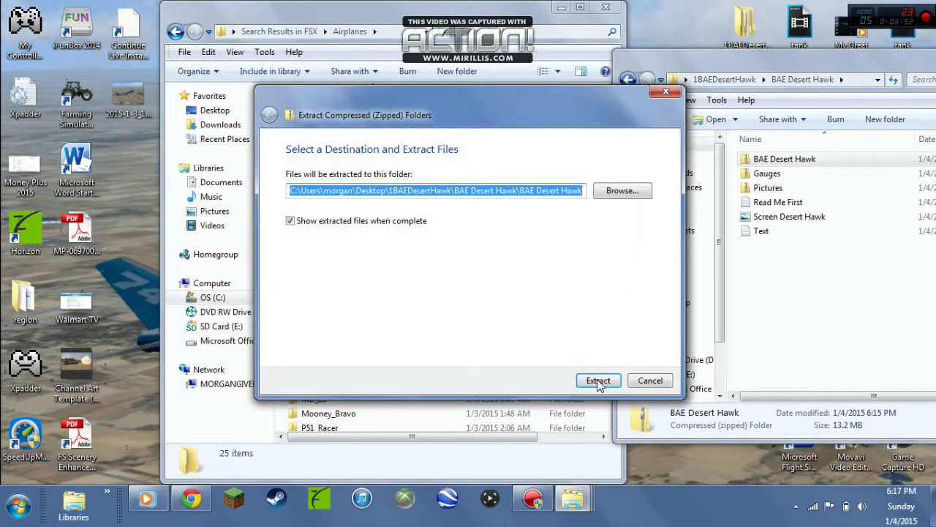
click(598, 381)
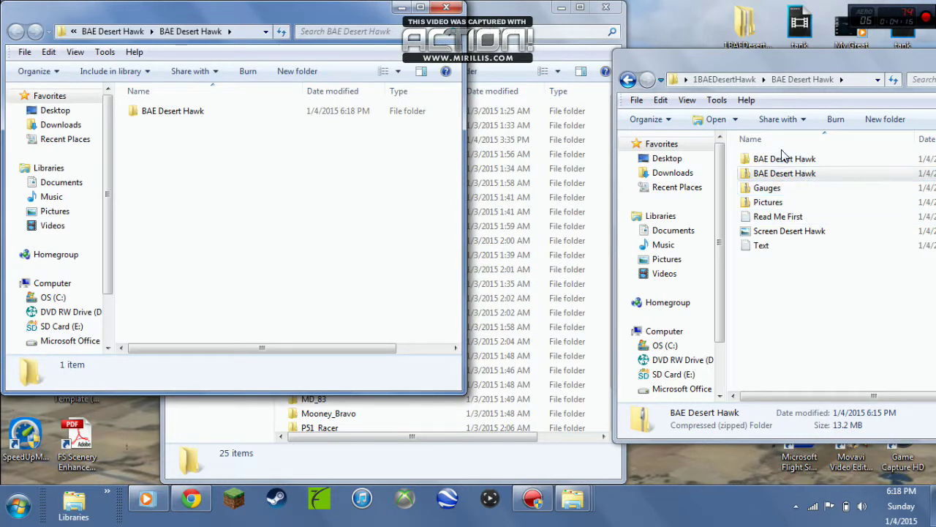
click(401, 8)
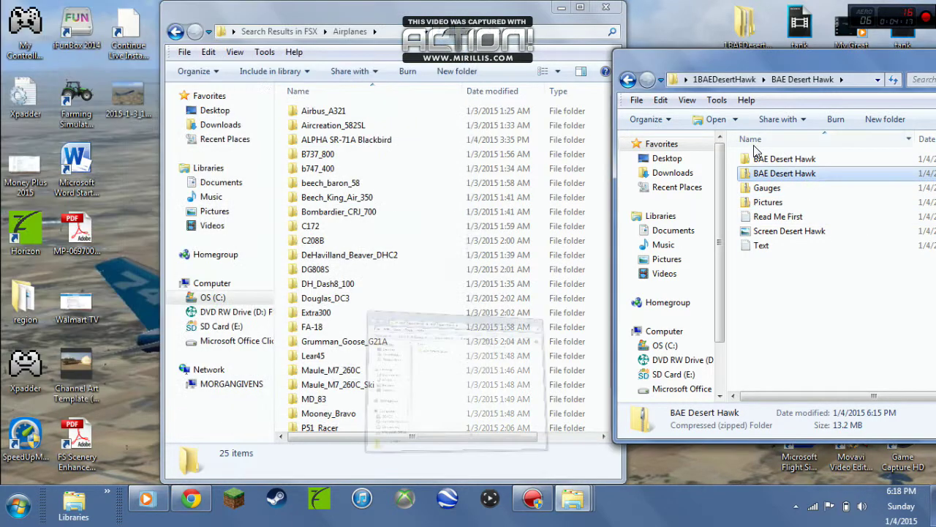
Delete the zipped BAE Desert Hawk file, keeping the extracted folder
right_click(784, 182)
click(780, 183)
right_click(785, 175)
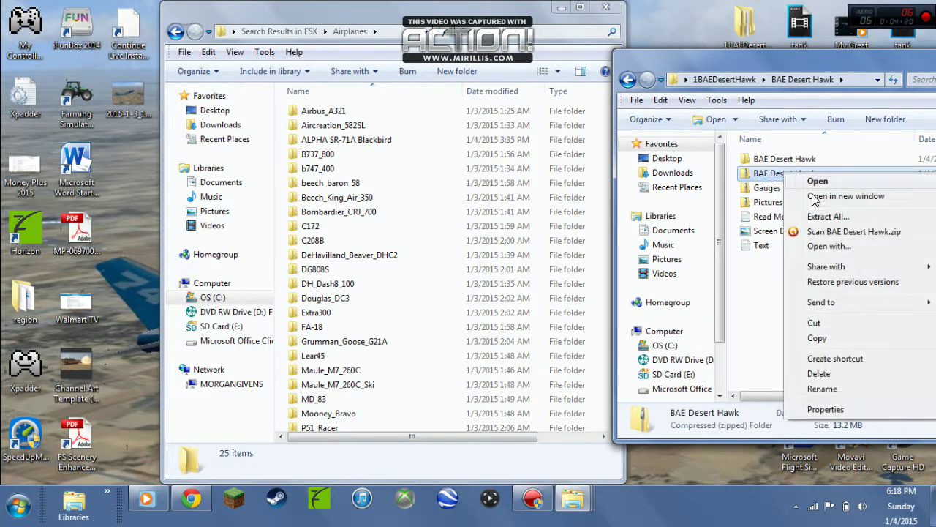
click(818, 374)
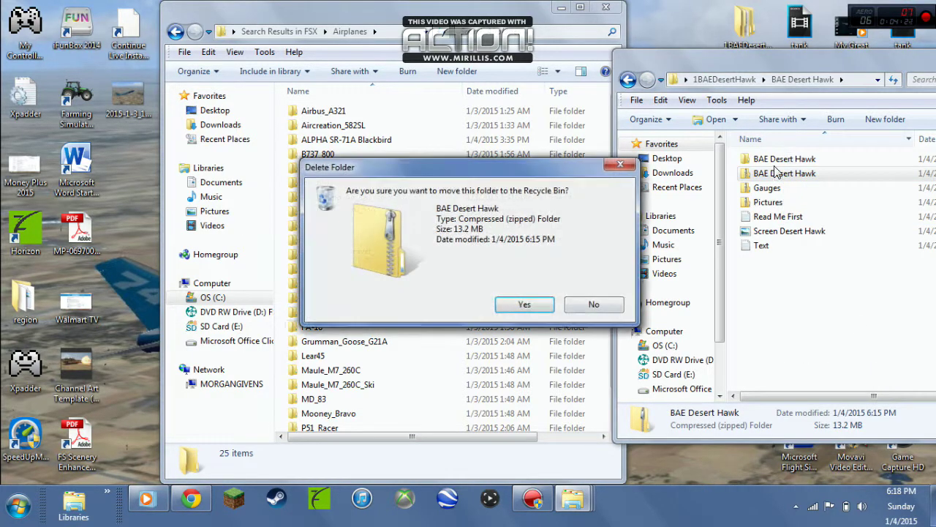
click(525, 304)
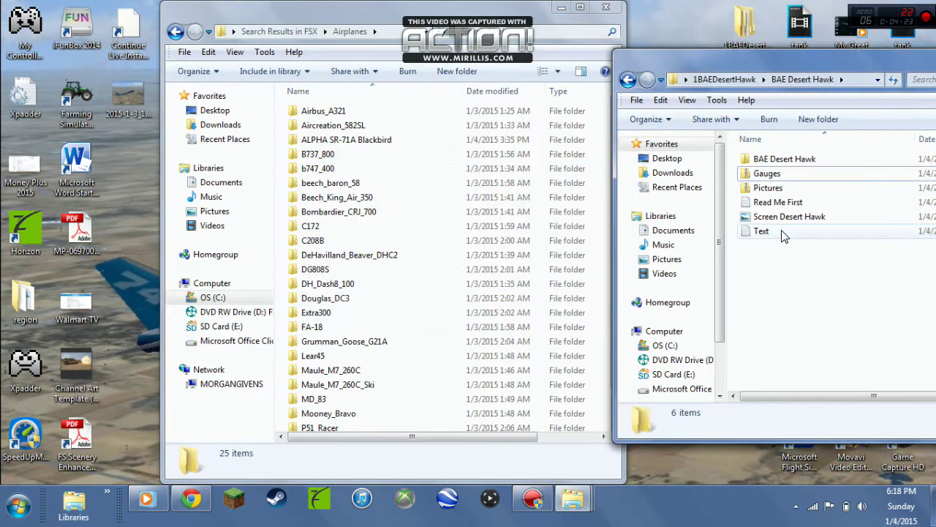
Extract the zipped Gauges file into a Gauges folder in the same location
right_click(787, 179)
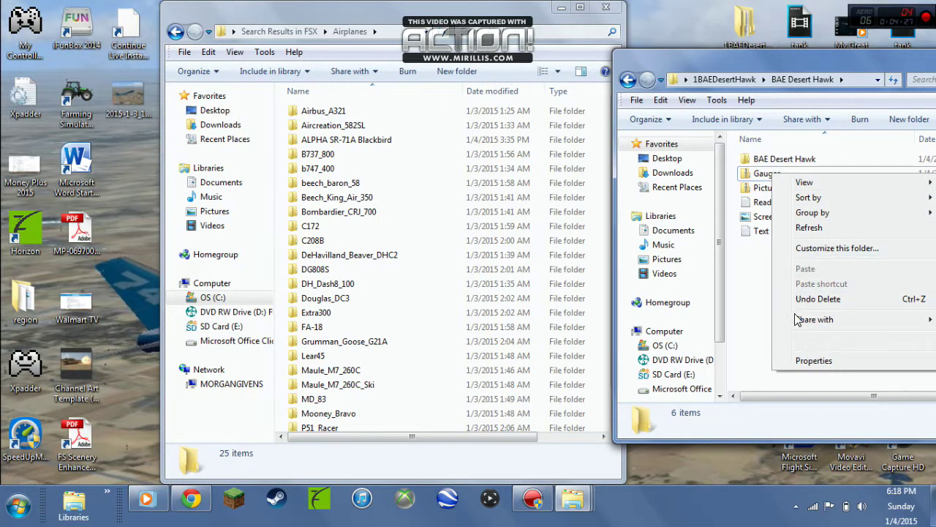
right_click(751, 181)
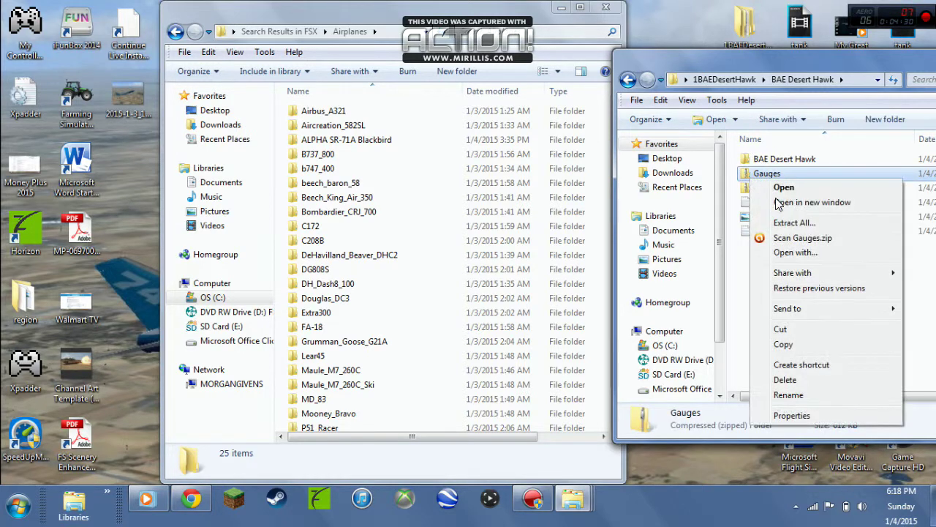
click(812, 227)
click(596, 380)
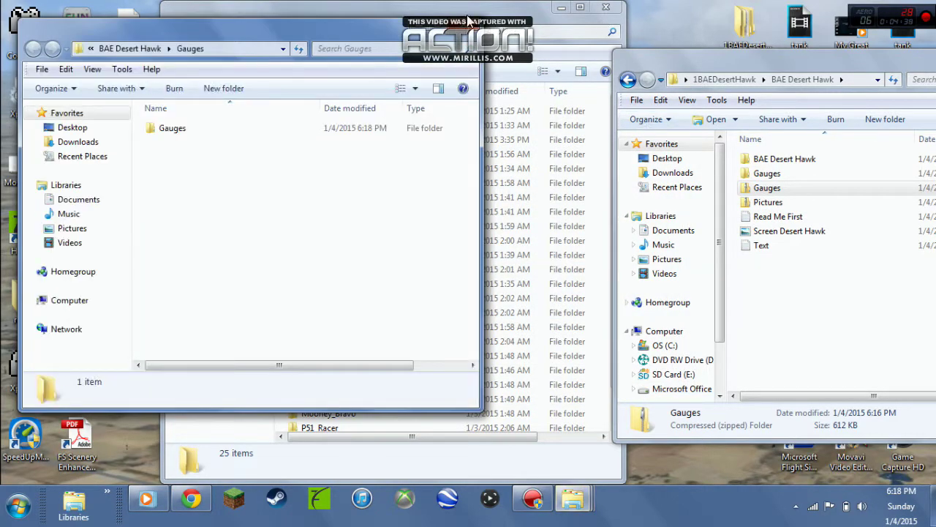
Minimize the extracted Gauges window and delete the zipped Gauges file, keeping the extracted folder
click(465, 27)
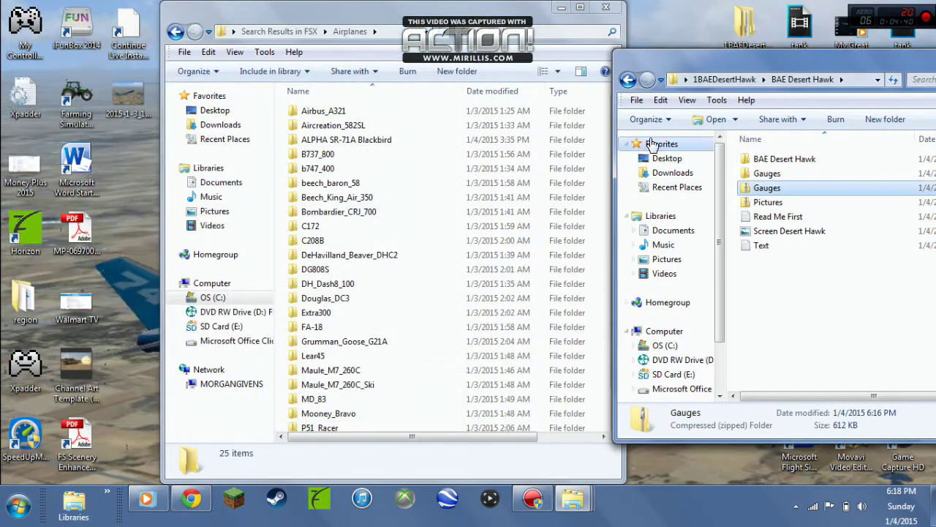
right_click(761, 189)
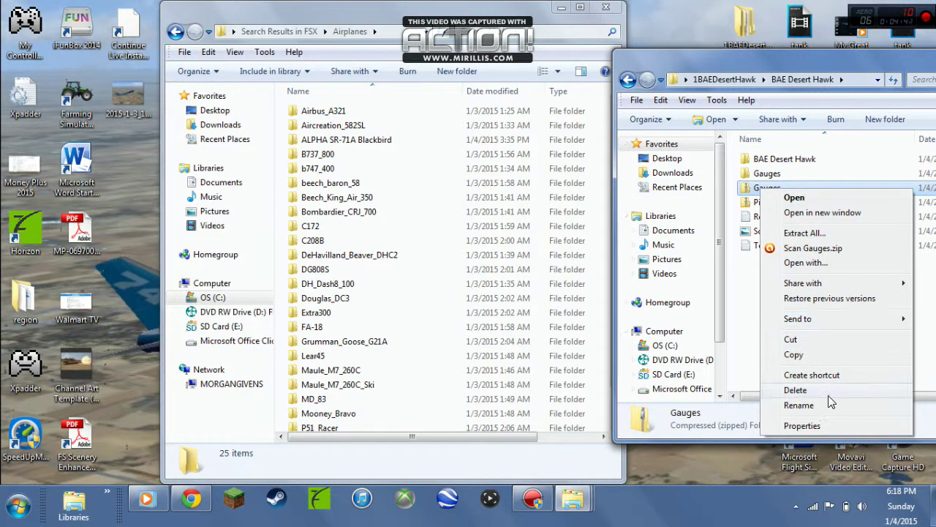
click(831, 392)
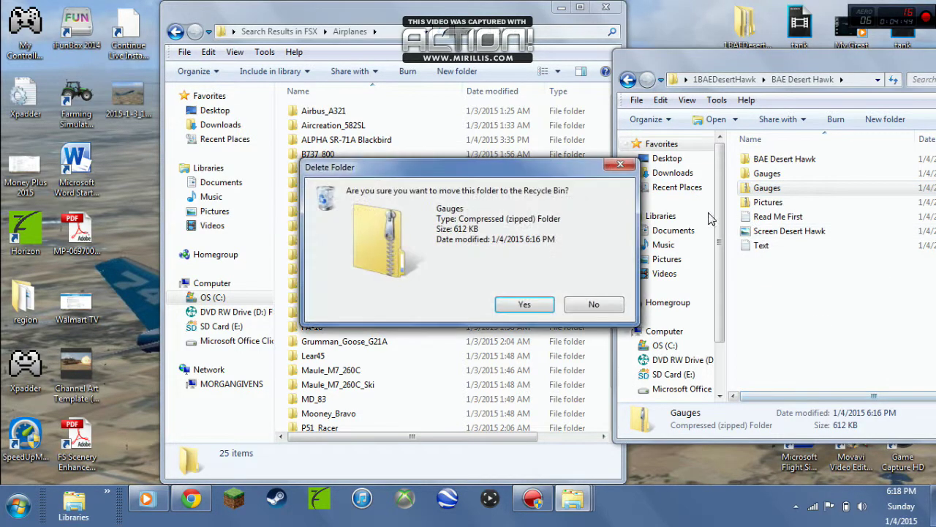
click(534, 309)
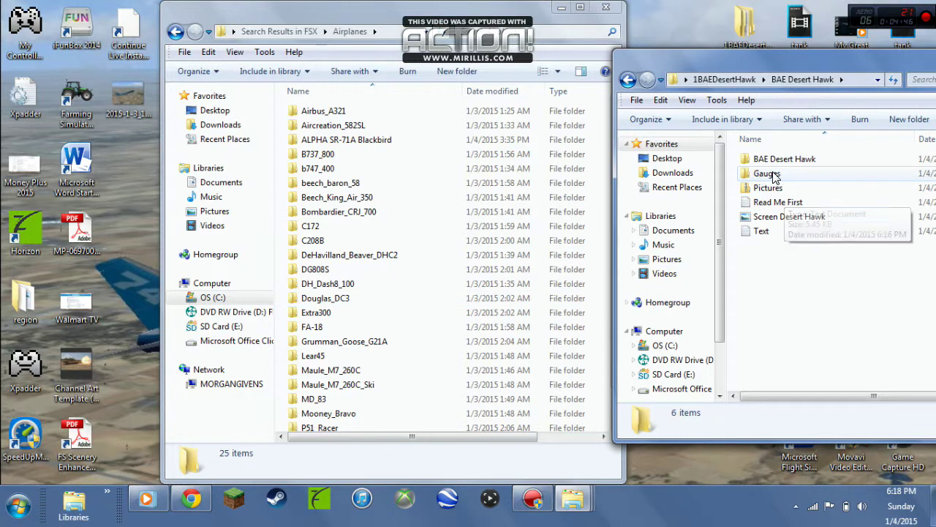
Extract the zipped Pictures file into a Pictures folder in the same location and close the window showing its extracted contents
right_click(775, 191)
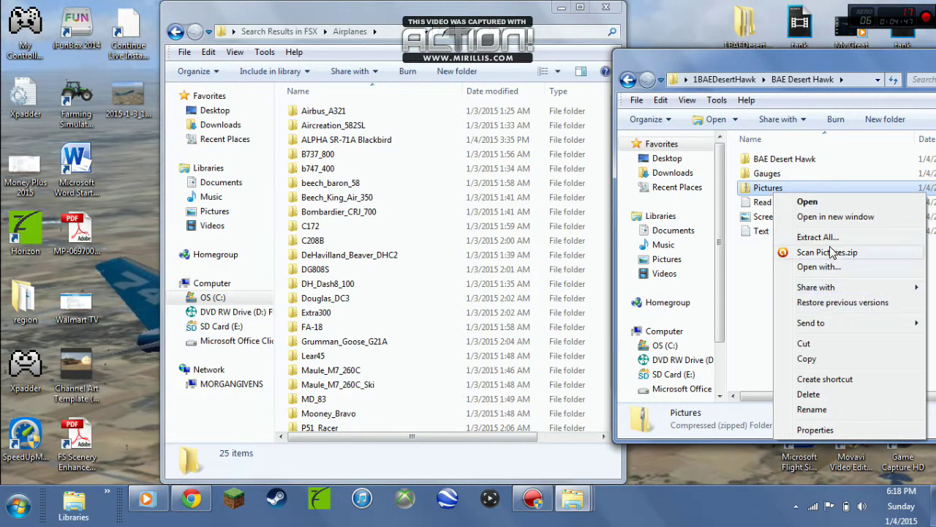
click(816, 237)
click(598, 380)
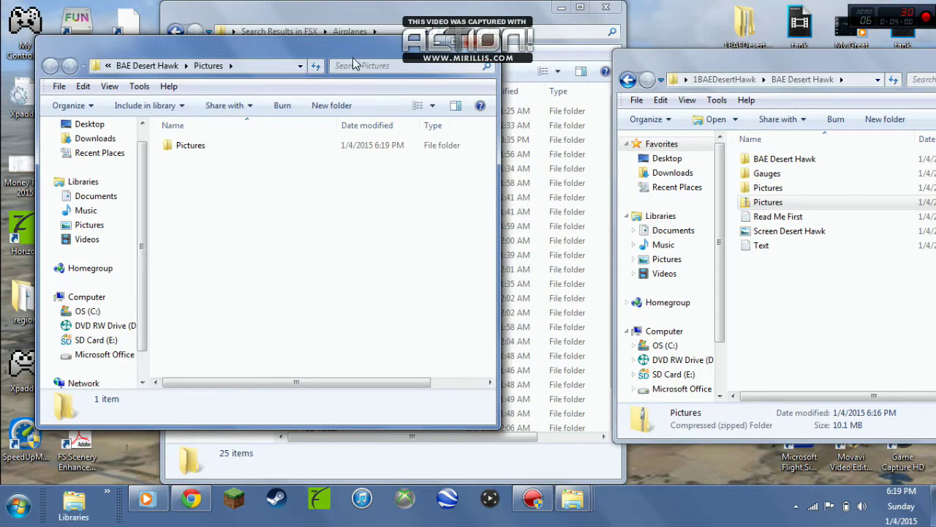
click(476, 45)
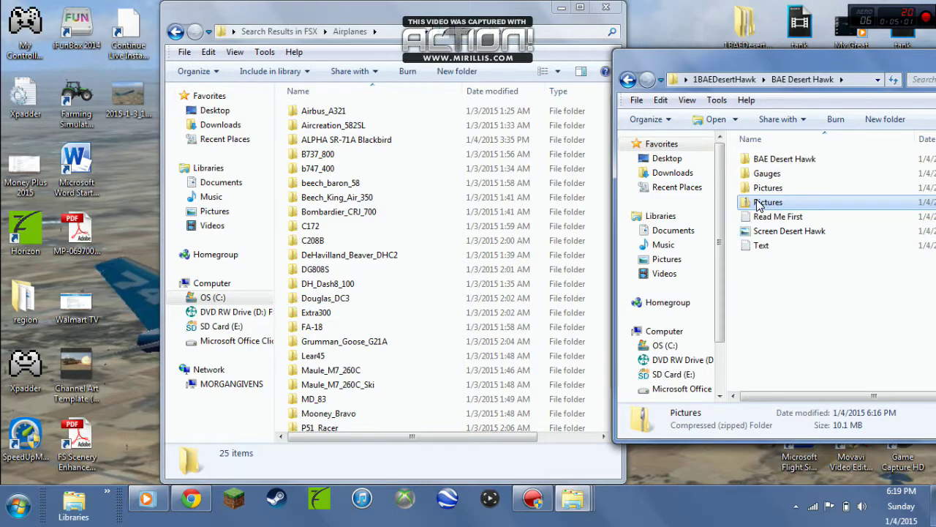
Close the two minimized windows showing the extracted BAE Desert Hawk and Gauges contents
mouse_move(589, 514)
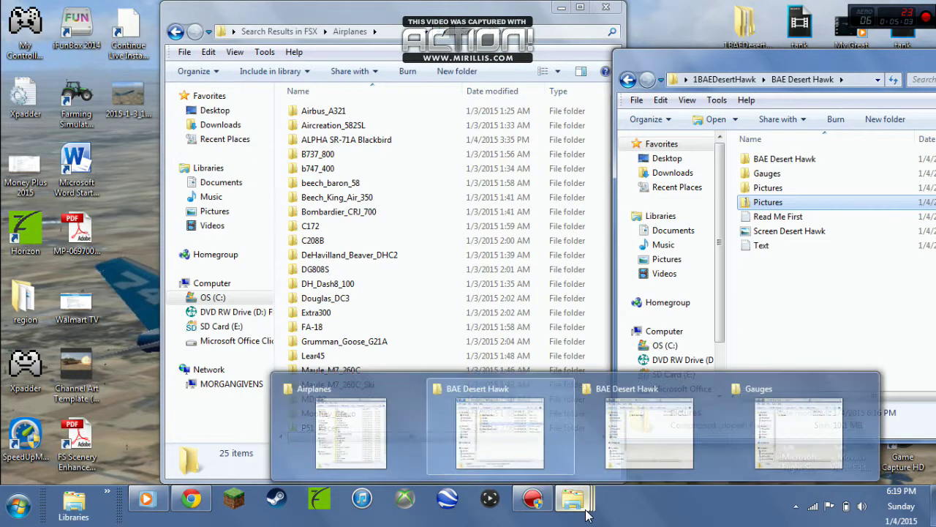
mouse_move(639, 457)
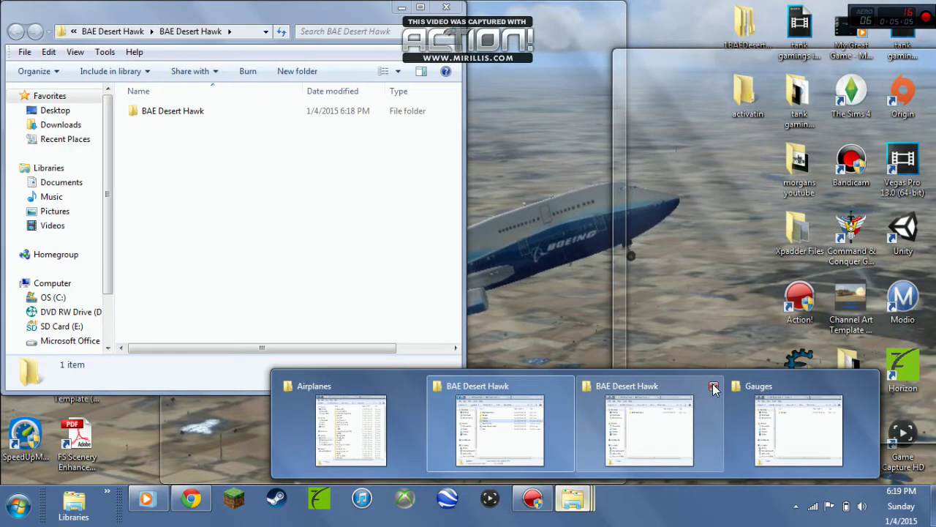
click(714, 388)
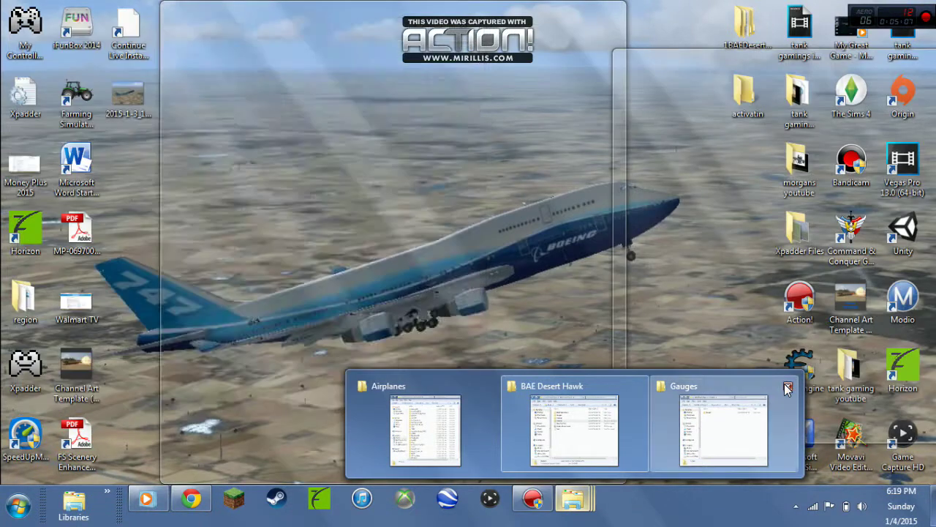
click(788, 387)
Delete the zipped Pictures file, keeping the extracted Pictures folder
click(790, 202)
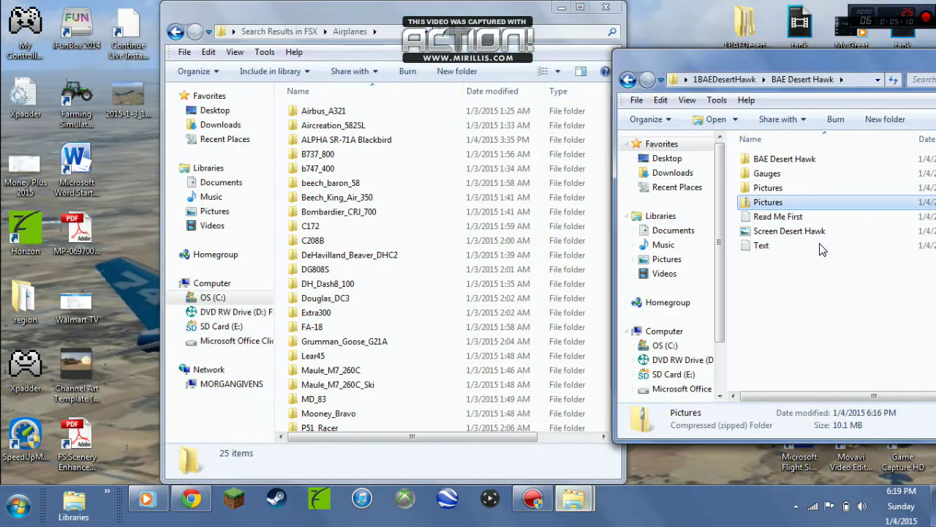
right_click(786, 202)
click(863, 401)
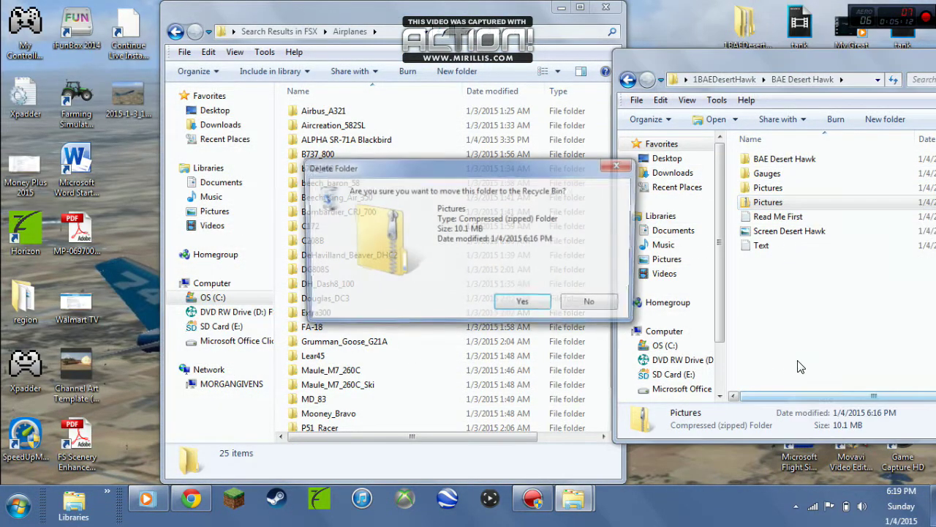
click(524, 304)
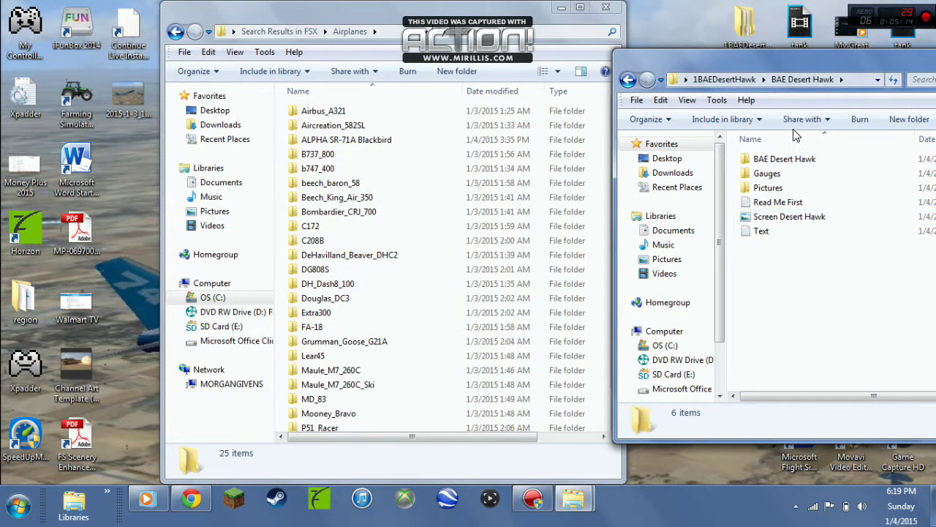
Check inside the extracted BAE Desert Hawk folder, return to its parent, and copy the extracted folder into the FSX Airplanes folder
click(796, 161)
double_click(796, 161)
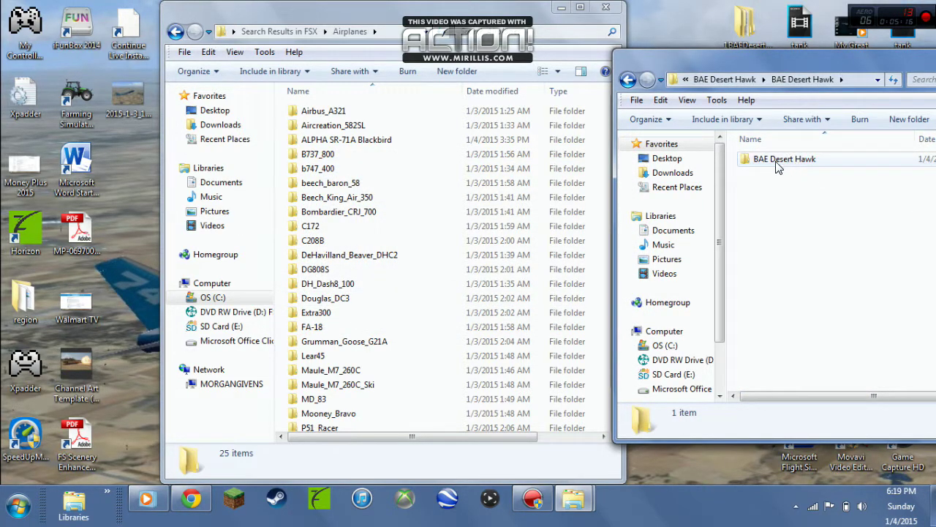
click(628, 79)
right_click(758, 161)
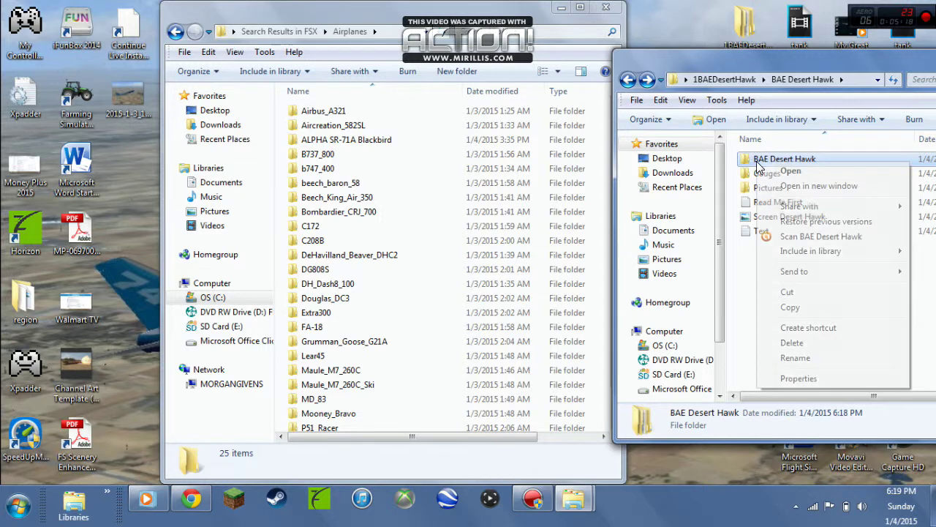
click(790, 308)
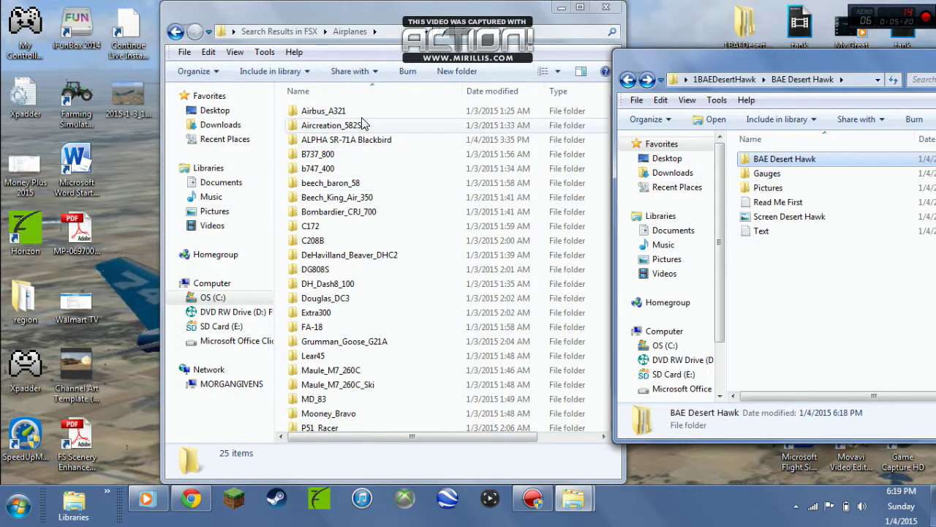
right_click(380, 107)
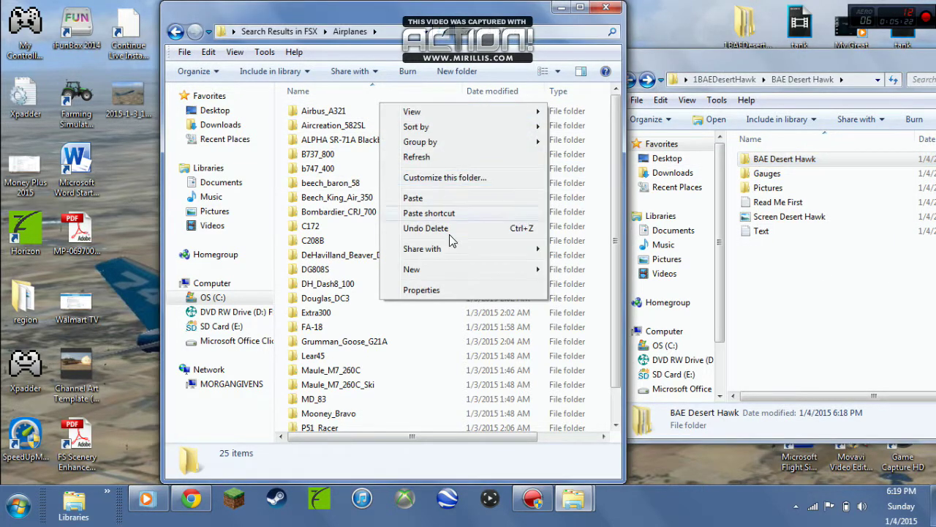
click(442, 197)
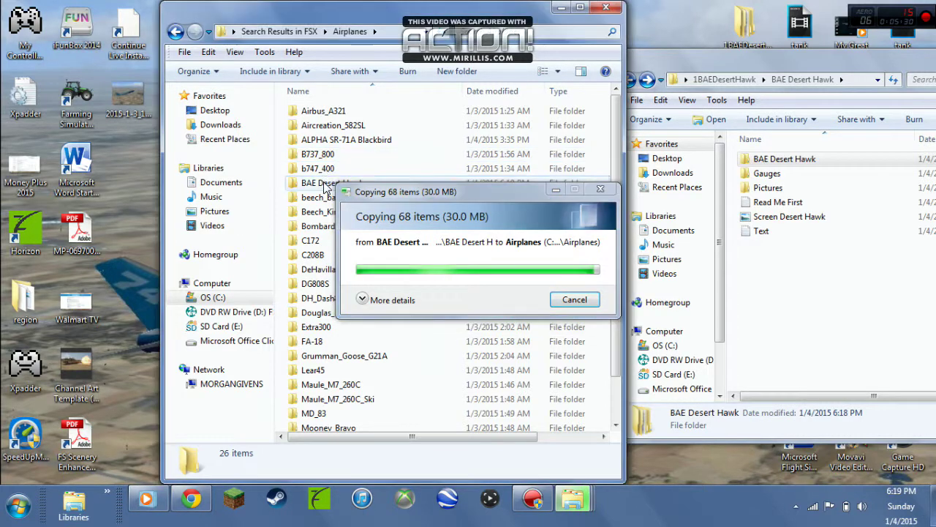
click(308, 183)
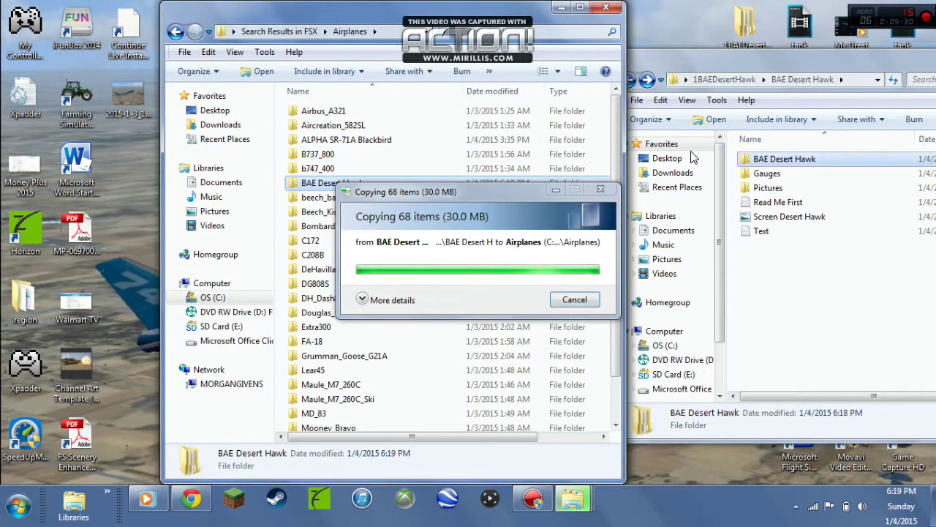
Open the FSX gauges folder in the simulator's window and the inner Gauges subfolder in the add-on's window
click(176, 31)
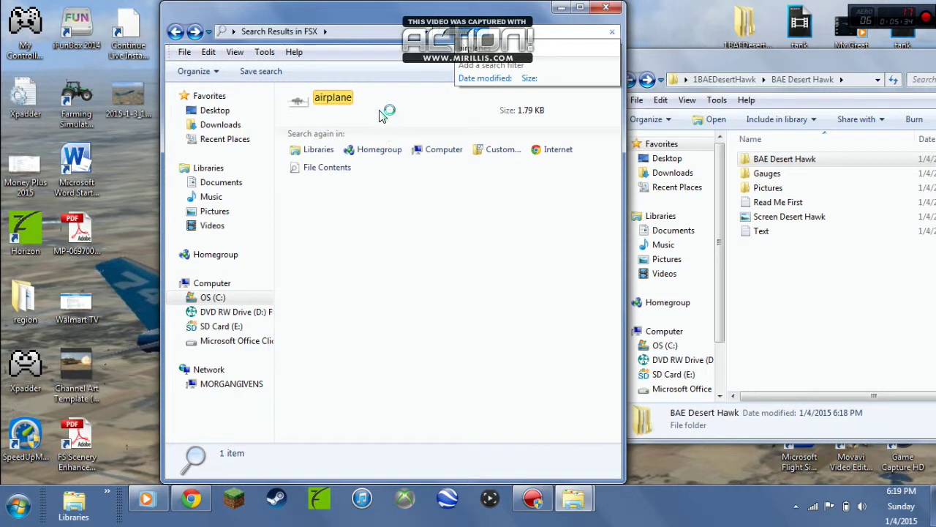
click(176, 32)
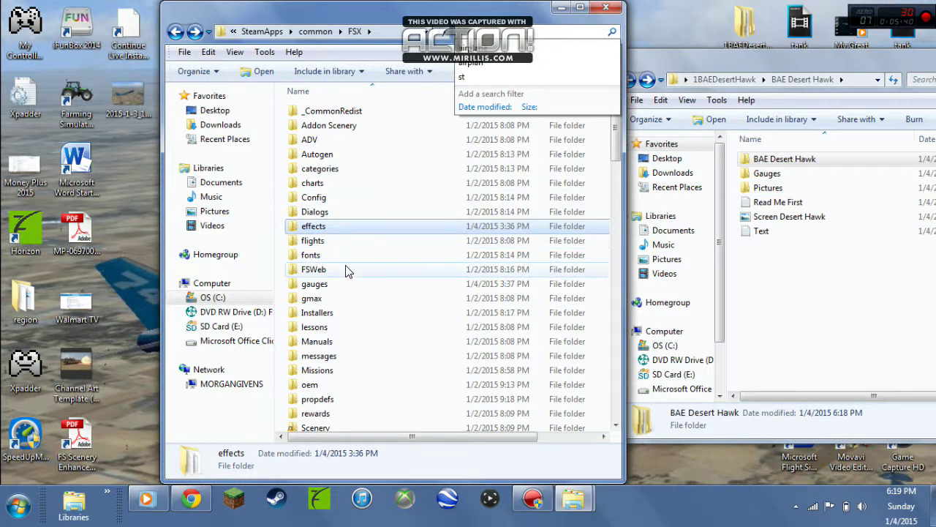
double_click(313, 284)
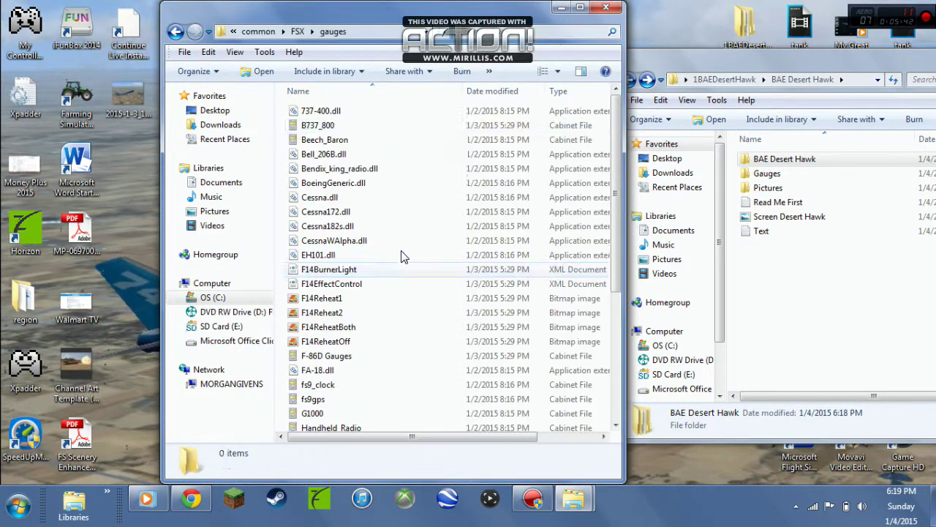
click(767, 174)
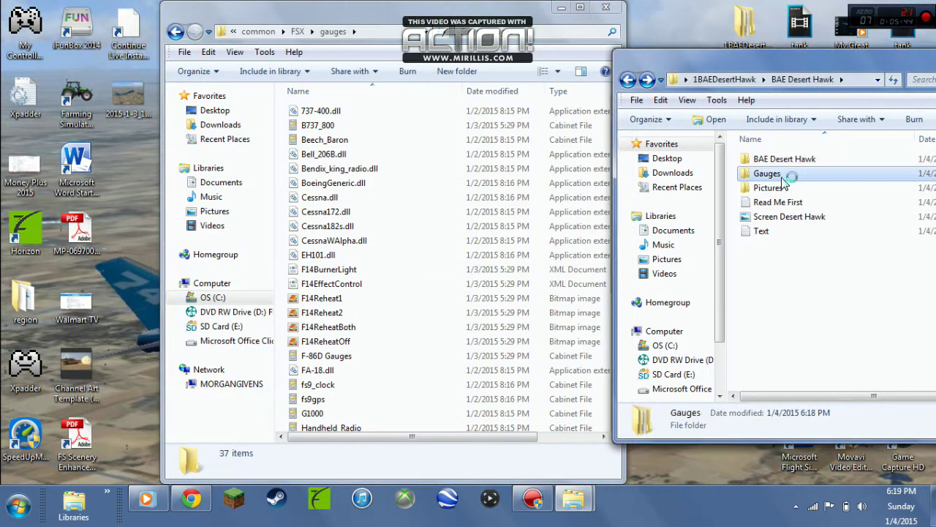
double_click(768, 174)
double_click(769, 161)
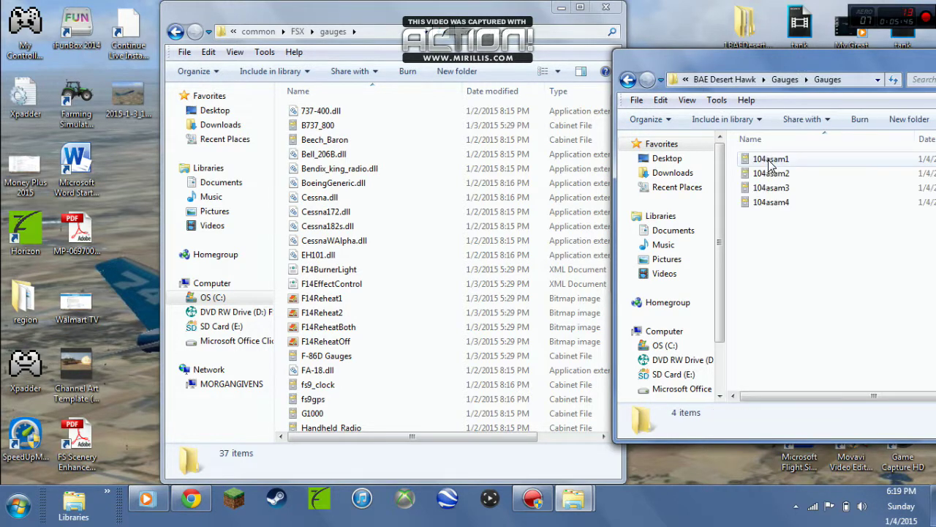
Copy the gauge files 104asam1 through 104asam4 into the FSX gauges folder
drag(799, 155, 802, 192)
right_click(802, 191)
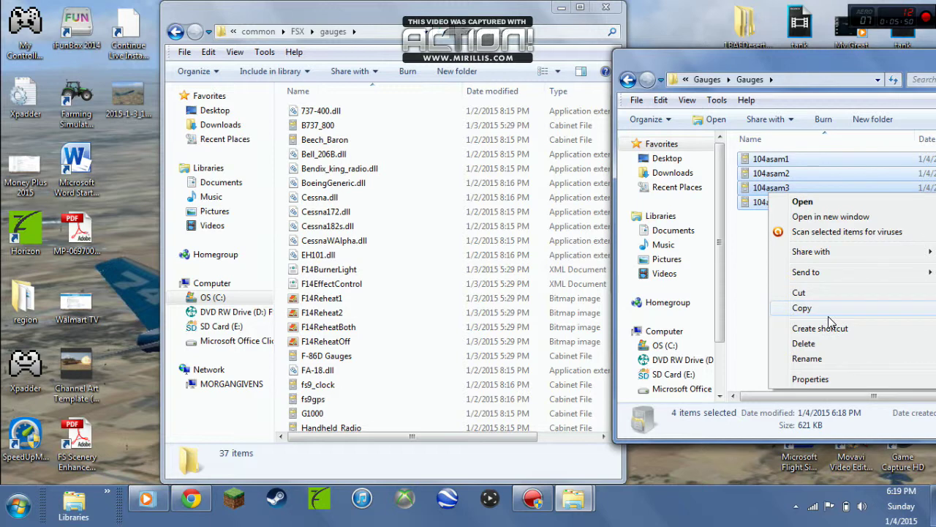
click(830, 307)
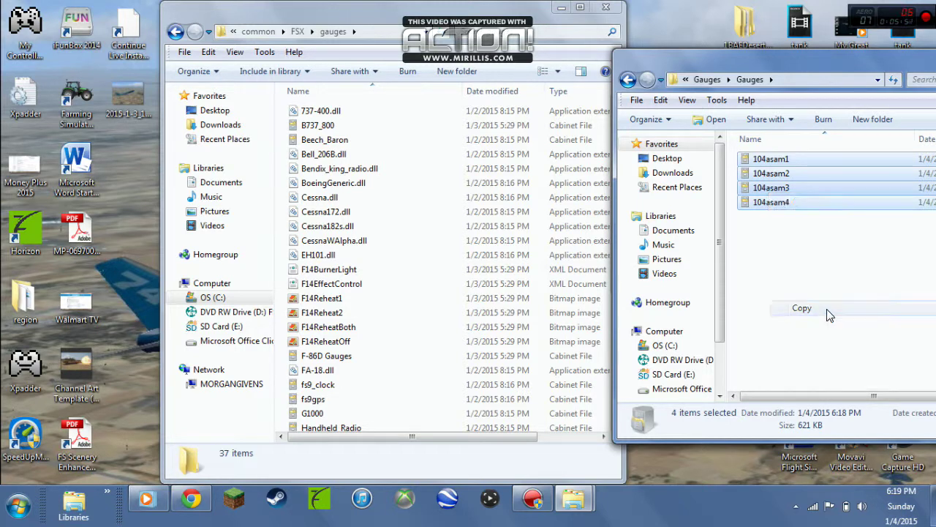
click(469, 103)
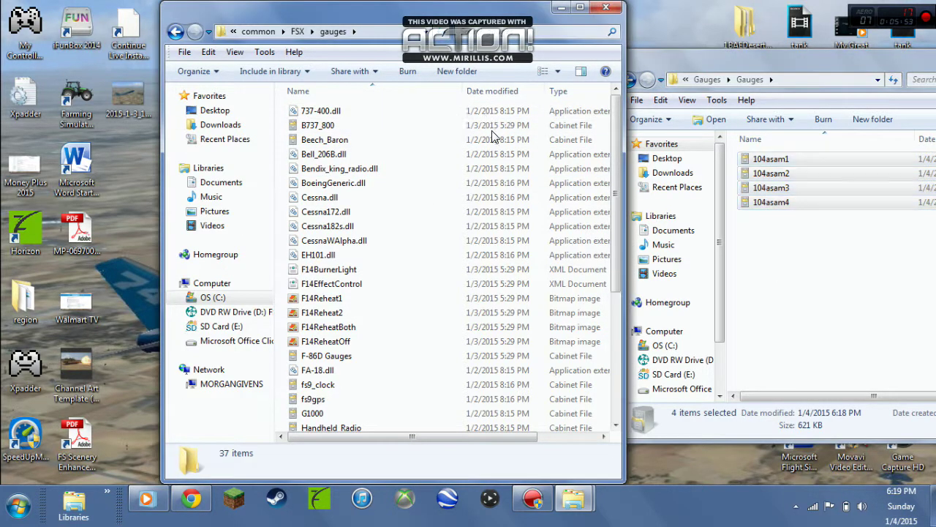
right_click(469, 103)
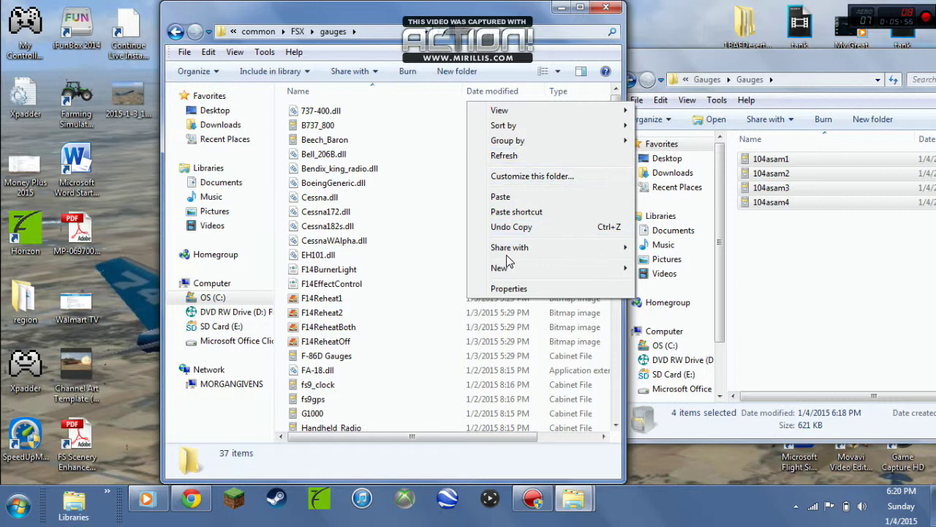
click(501, 196)
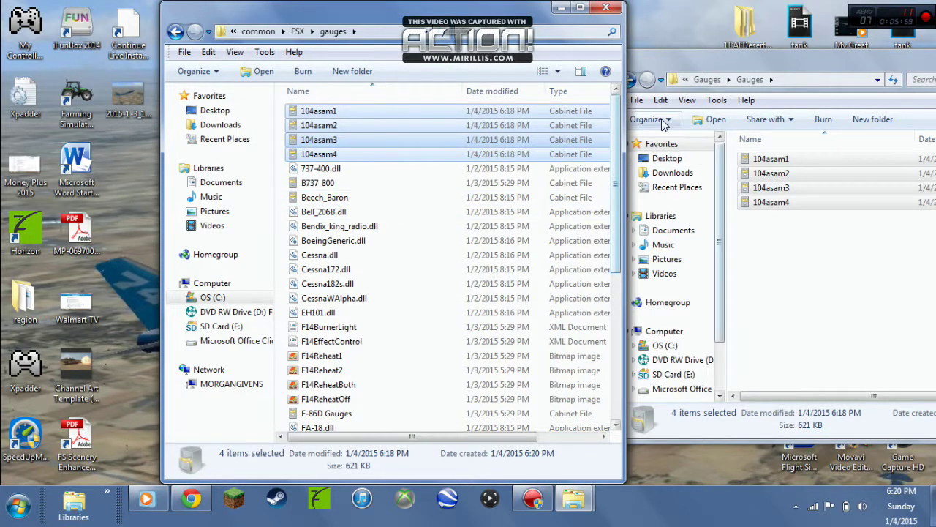
Return to the add-on's BAE Desert Hawk folder and open the inner Pictures subfolder of its Pictures folder
click(629, 79)
click(629, 79)
double_click(766, 186)
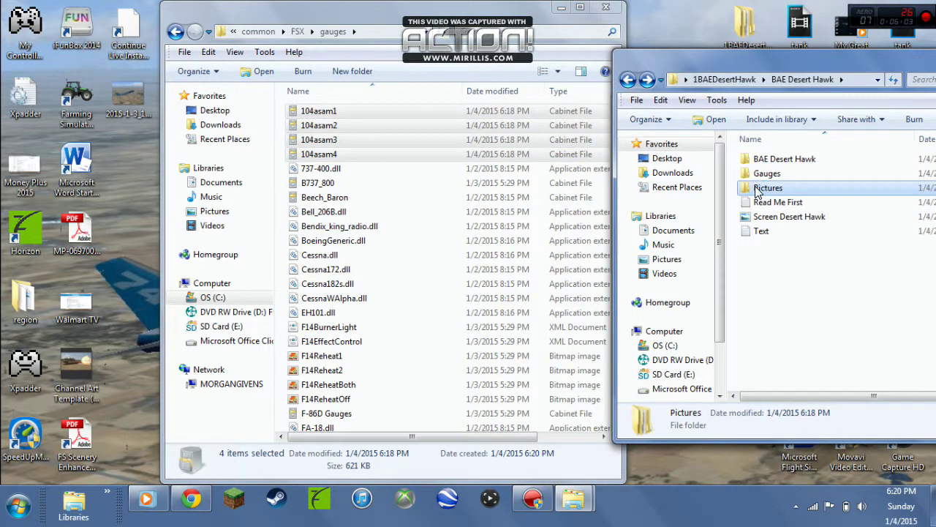
double_click(766, 162)
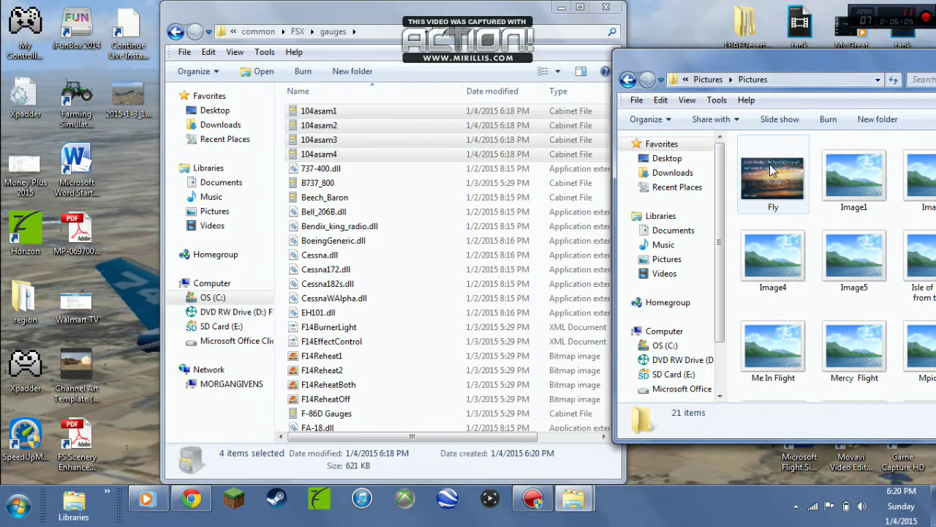
Move the Pictures window fully into view, select every picture in the folder and copy them to the clipboard
drag(737, 150, 933, 388)
right_click(933, 387)
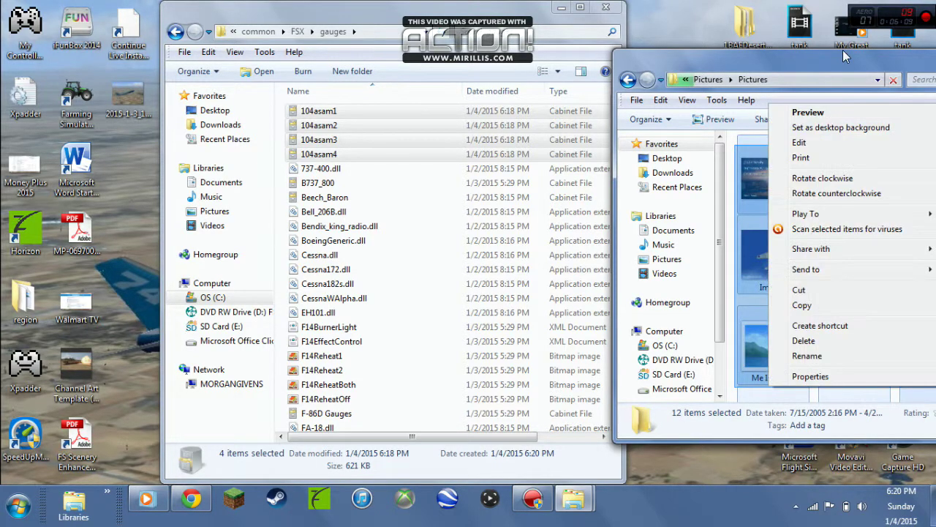
drag(834, 61, 539, 65)
click(770, 143)
drag(455, 144, 492, 161)
drag(745, 322, 778, 409)
right_click(779, 410)
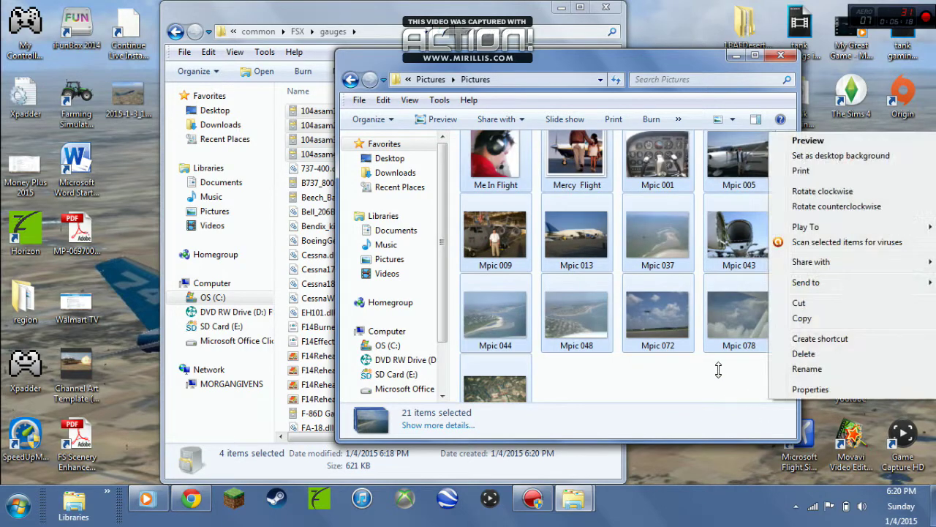
right_click(603, 319)
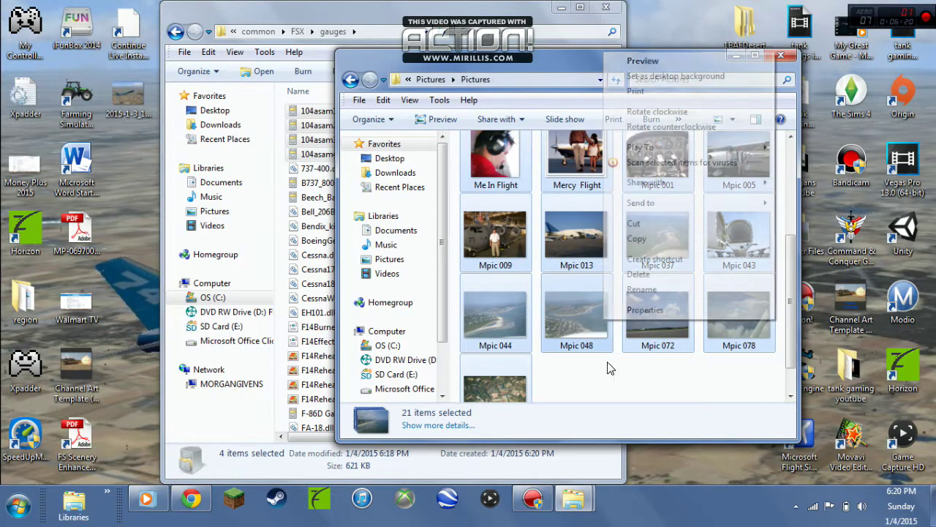
click(665, 240)
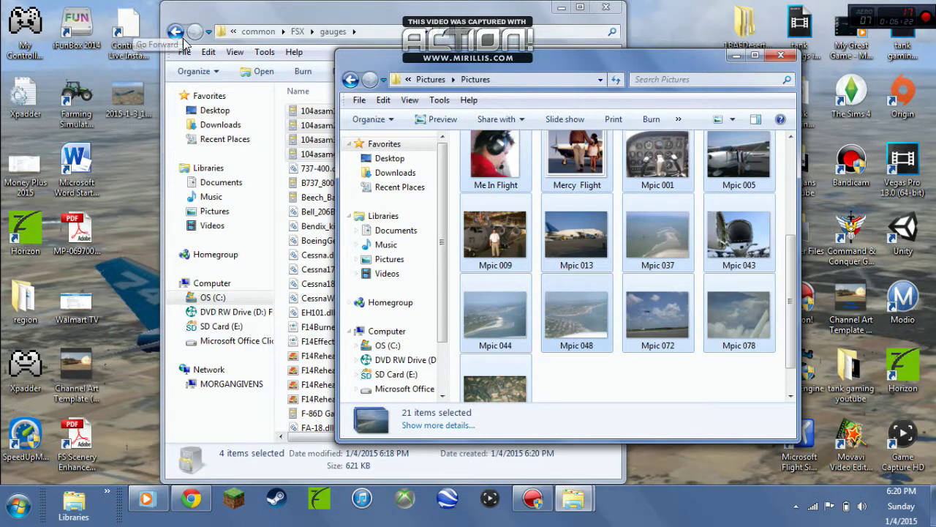
Return to the main FSX folder and look through its subfolders for one that takes pictures
click(179, 48)
click(176, 32)
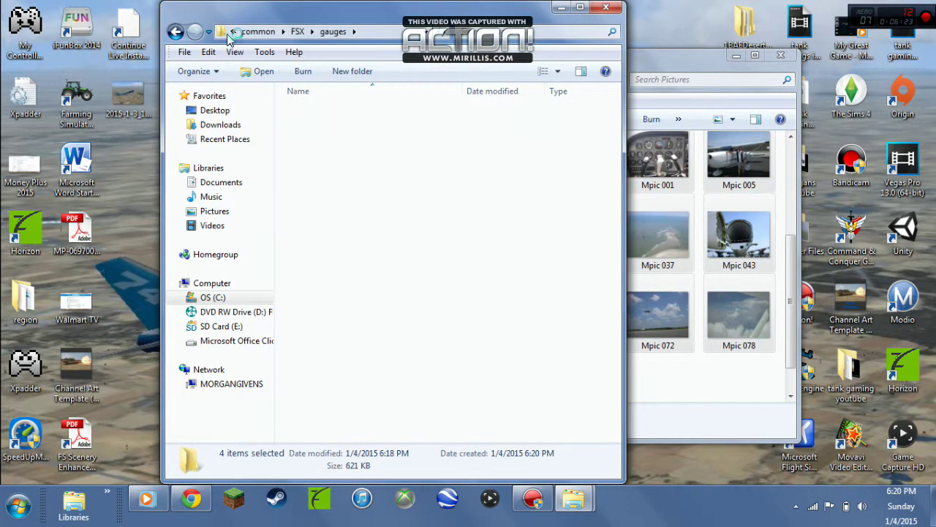
scroll(411, 294, down, 1)
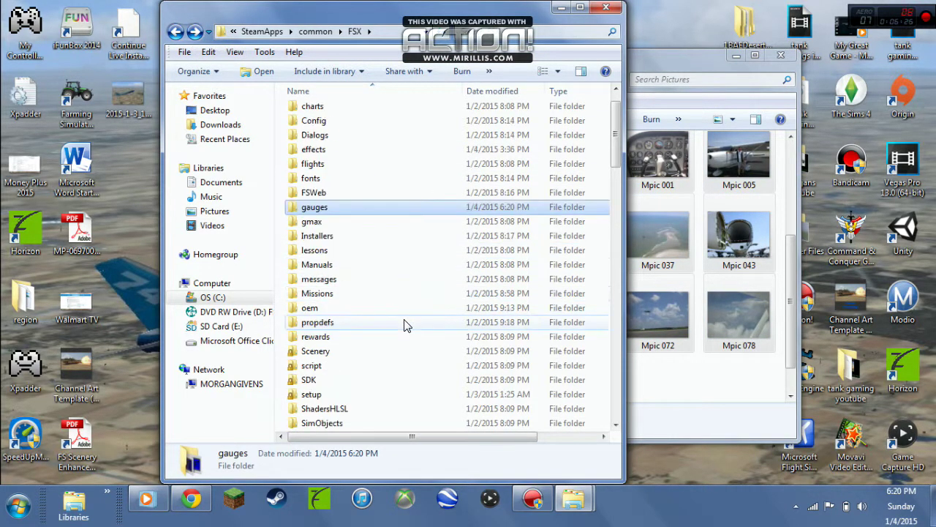
scroll(354, 350, down, 4)
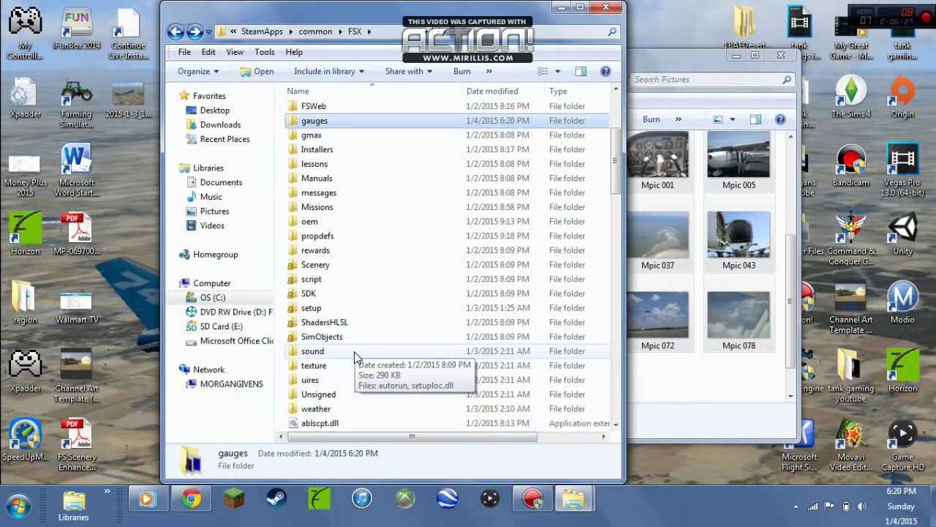
scroll(354, 350, up, 5)
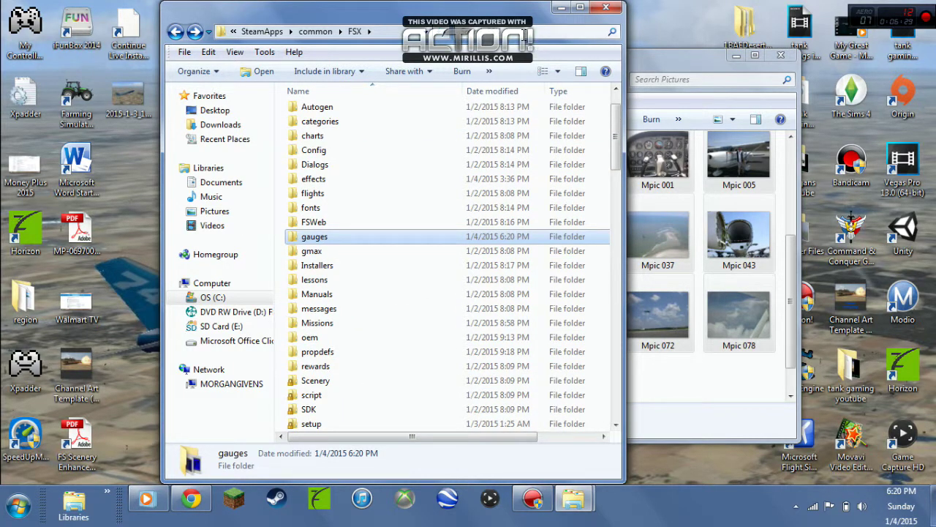
Search the FSX folder for a pictures folder
click(524, 34)
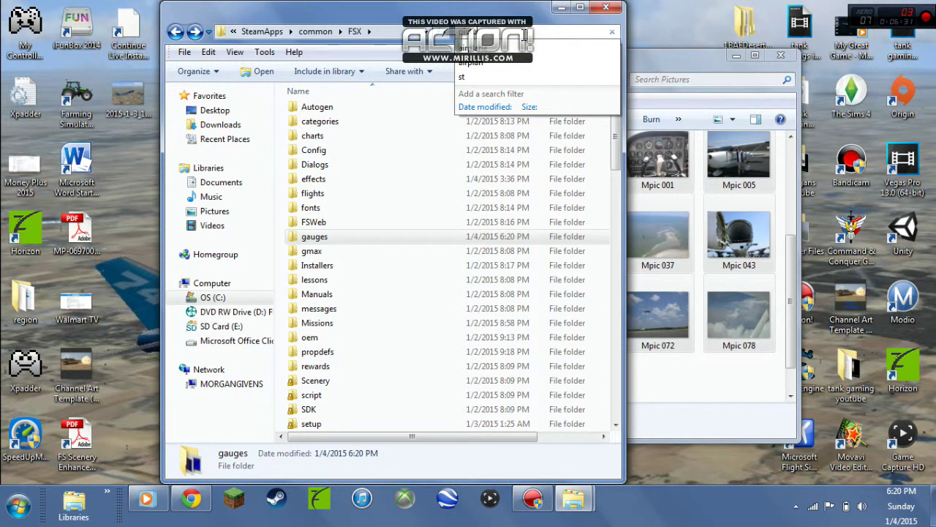
text(airplane)
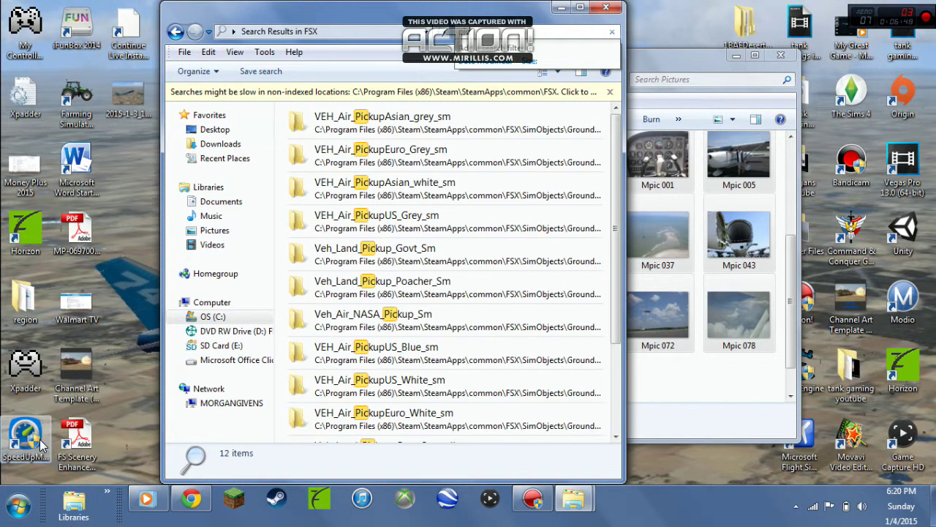
text(k)
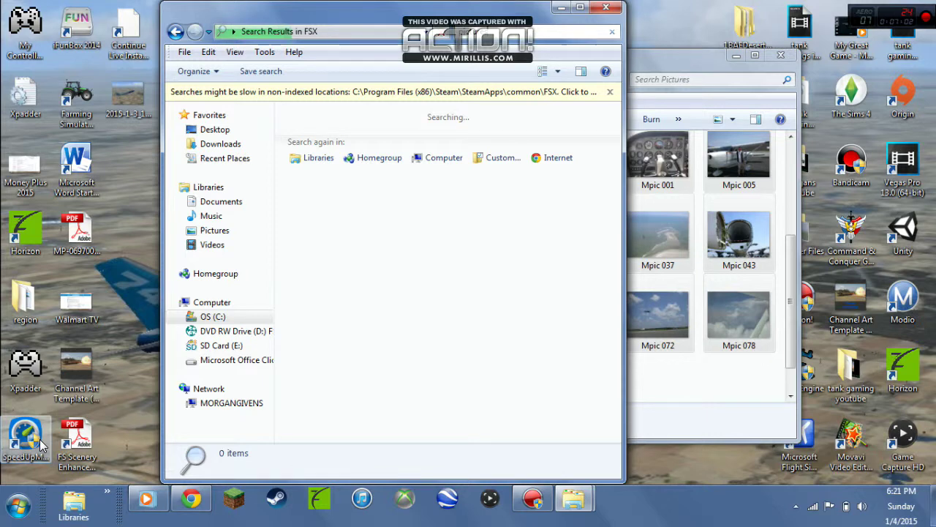
Minimise the FSX search window and the add-on's Pictures window to clear the desktop
click(716, 61)
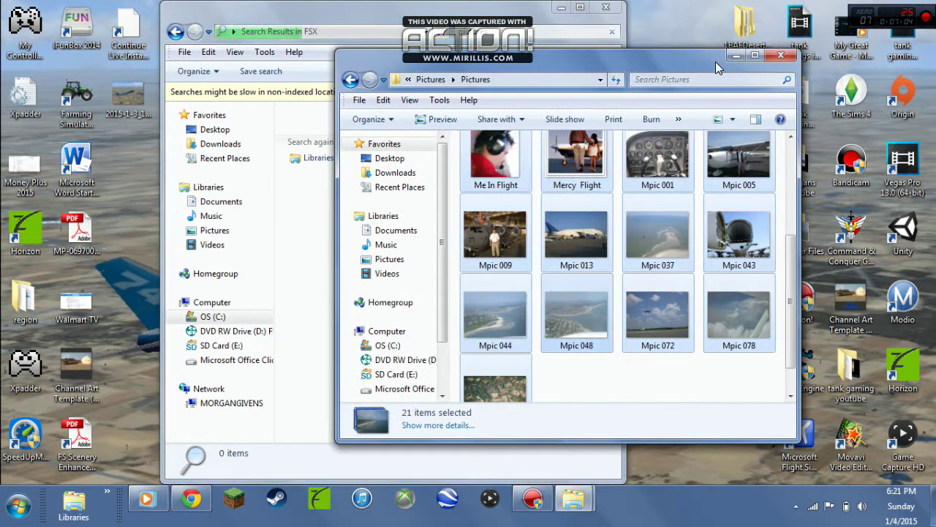
drag(483, 63, 716, 67)
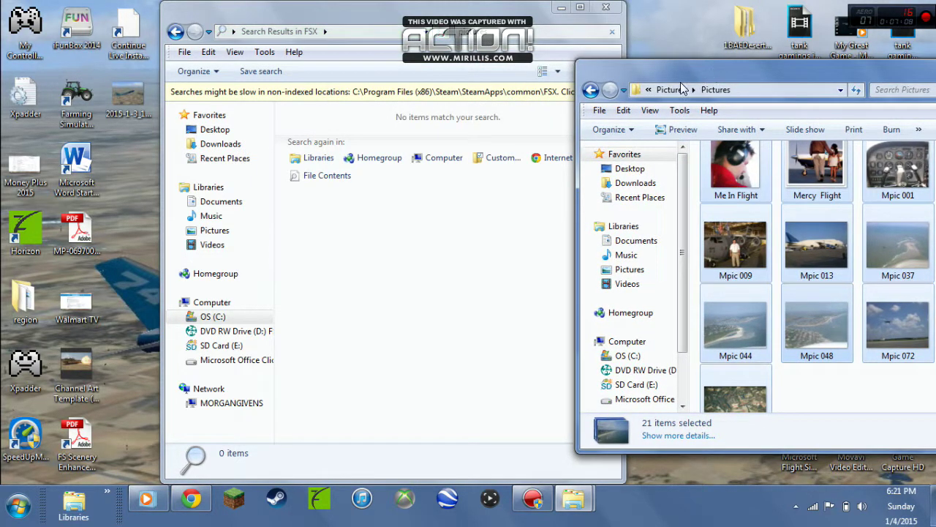
click(560, 8)
drag(693, 70, 343, 60)
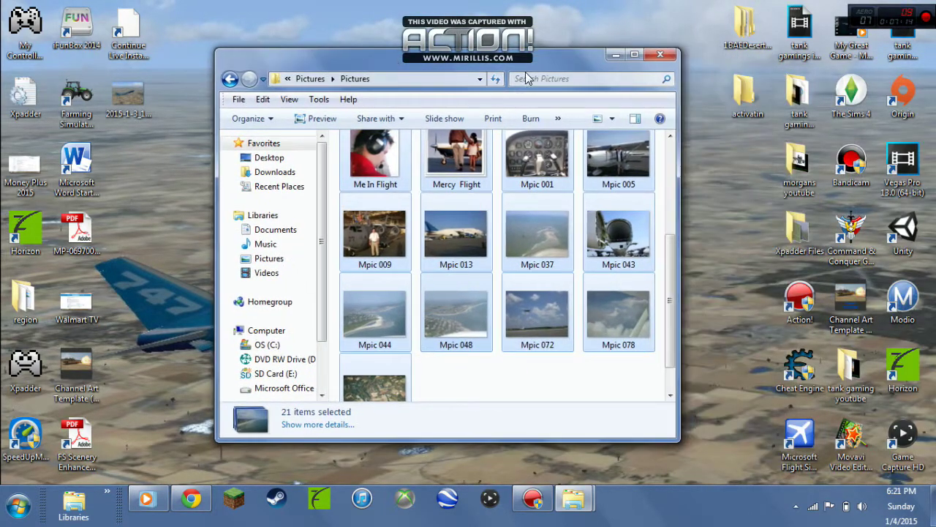
click(617, 55)
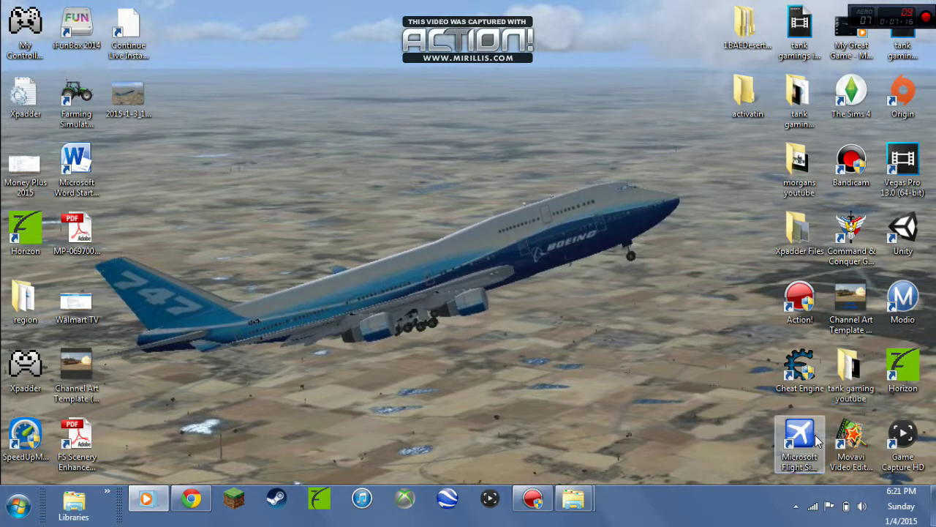
Launch Microsoft Flight Simulator X with permission to make changes and open the Free Flight aircraft selection
click(817, 436)
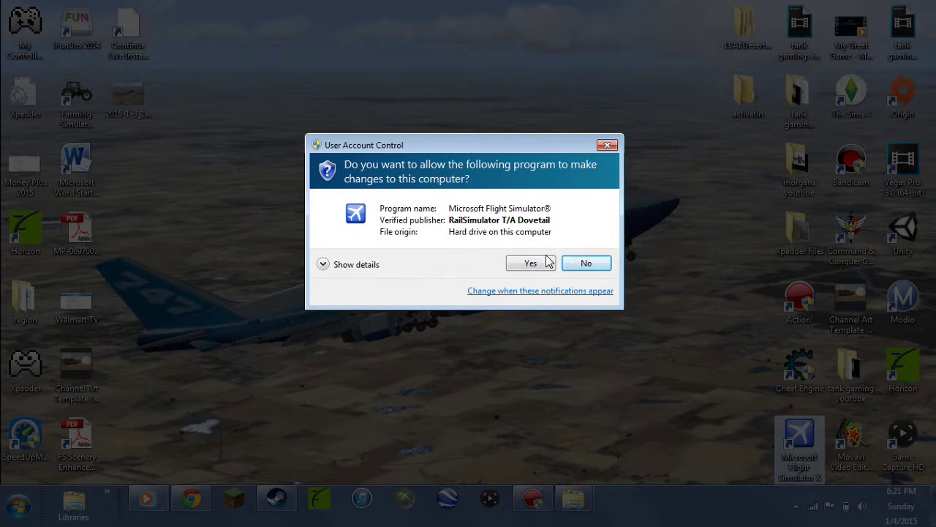
click(546, 263)
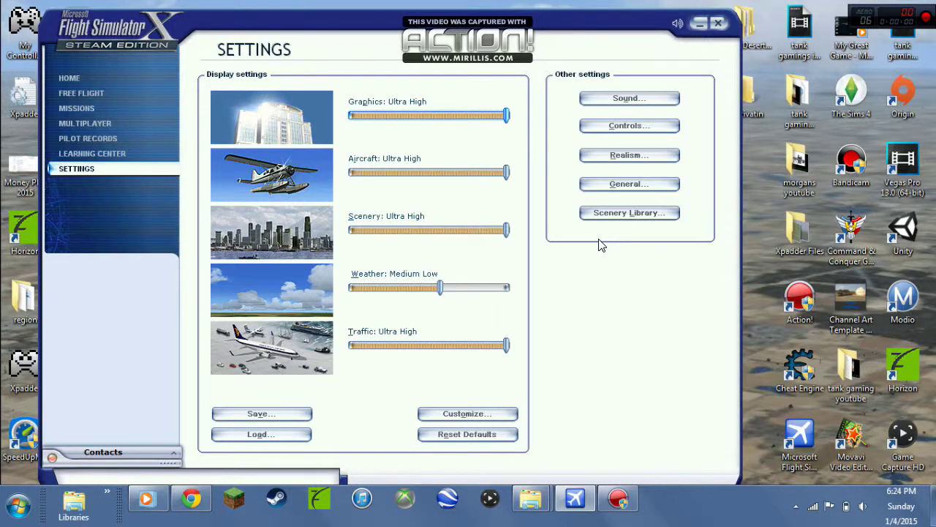
click(81, 94)
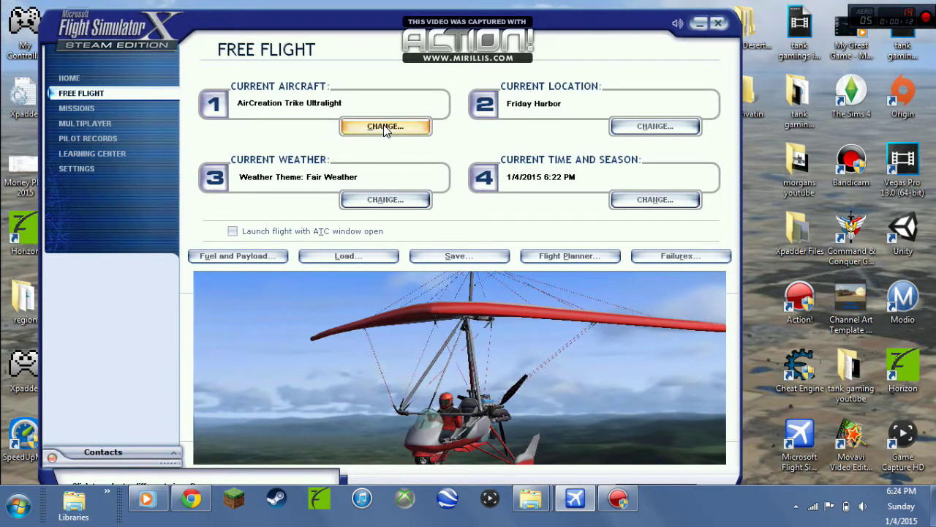
click(382, 132)
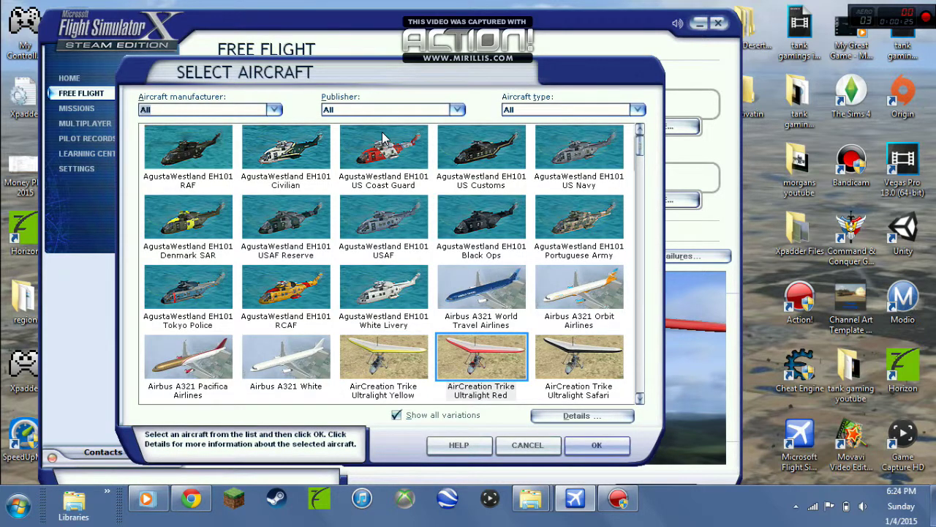
key(Down)
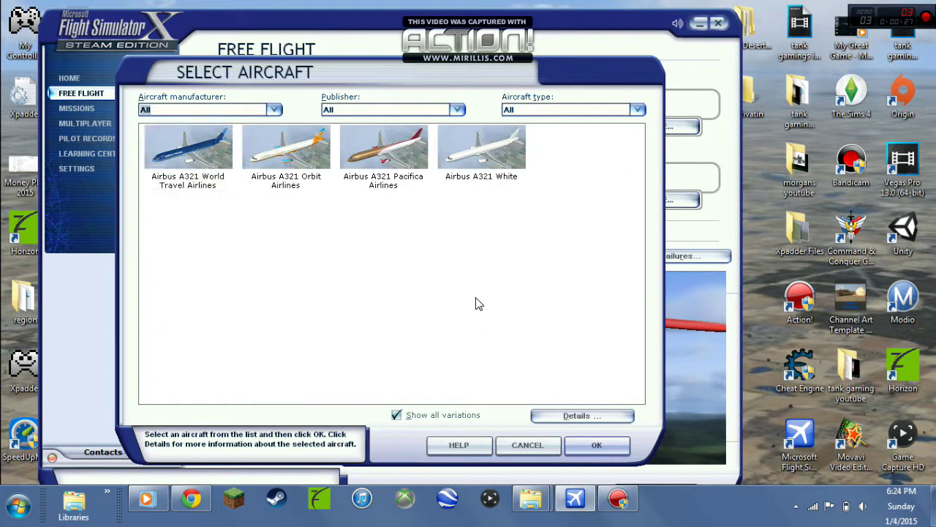
key(Up)
key(Up)
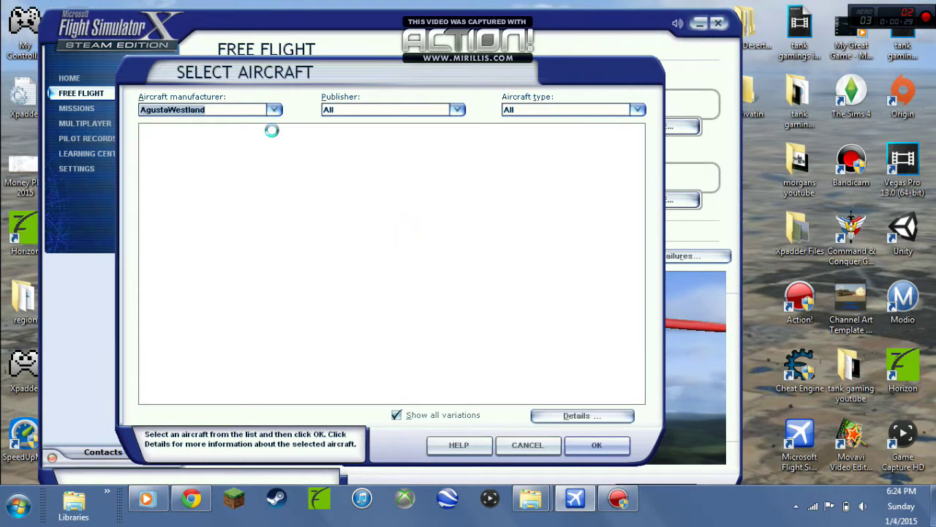
click(276, 111)
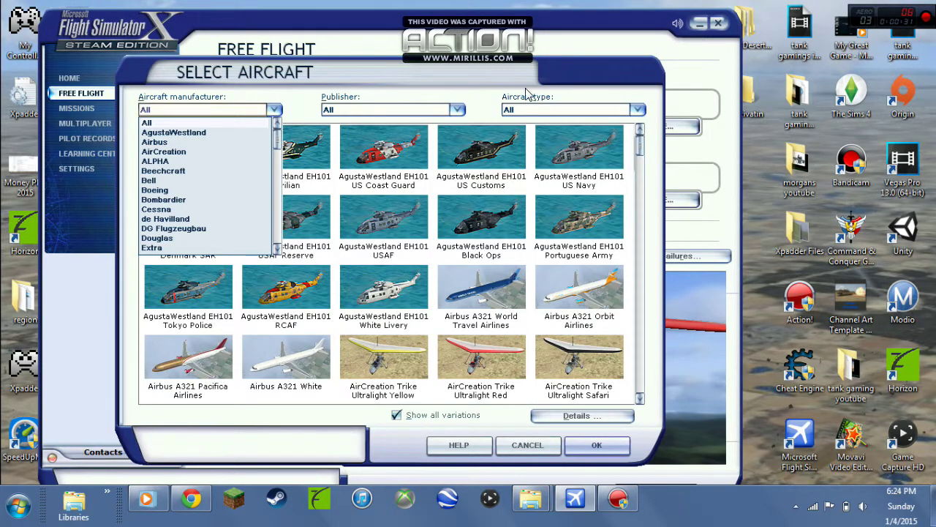
click(641, 145)
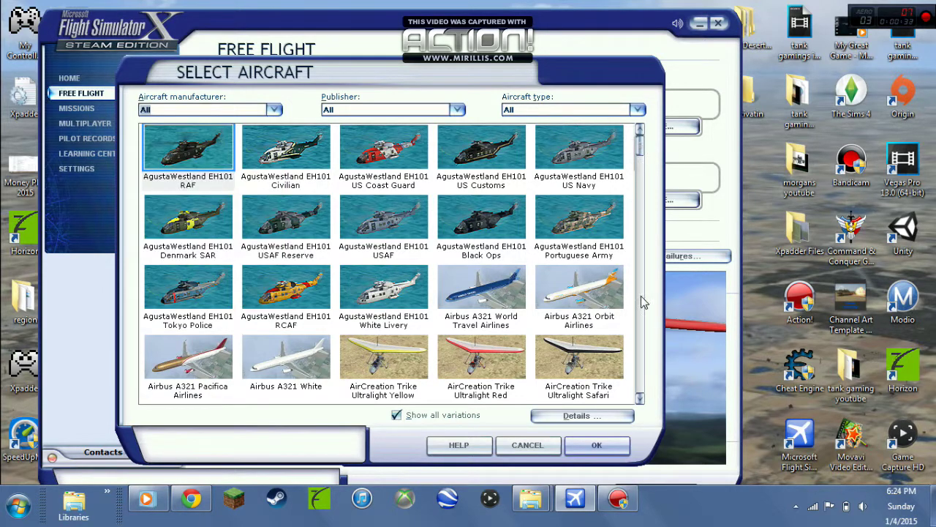
Browse the aircraft list as far as the Boeing and Bombardier models and back, checking for the installed add-on aircraft
click(641, 399)
click(640, 400)
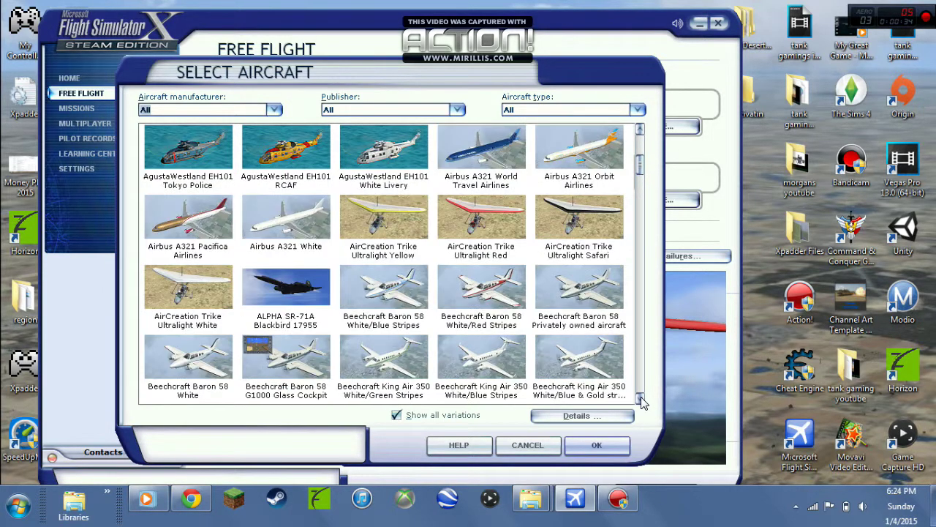
click(641, 399)
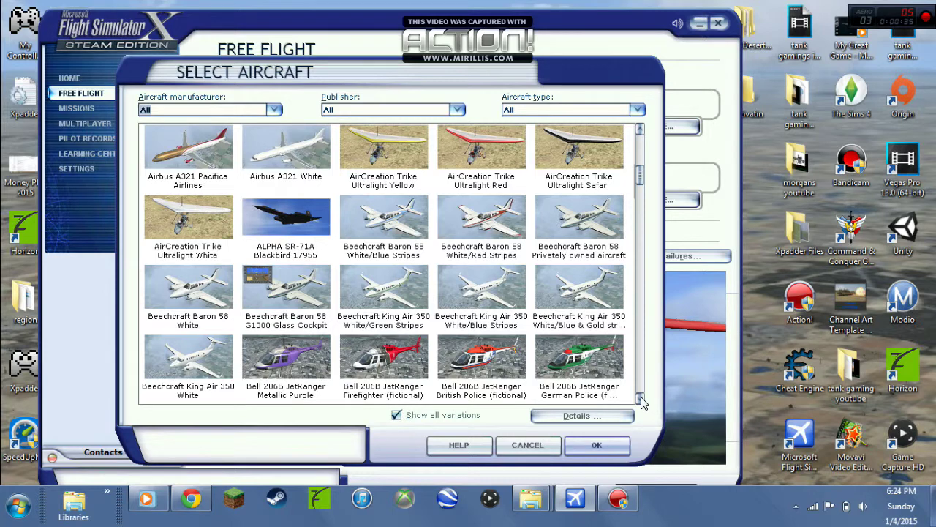
click(640, 400)
click(641, 399)
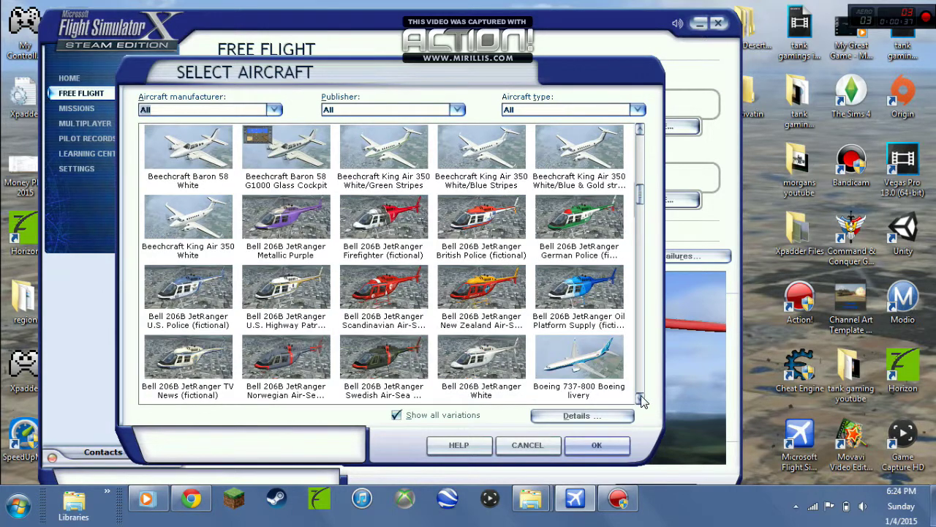
click(640, 399)
click(640, 399)
click(641, 399)
click(641, 400)
click(641, 400)
click(640, 399)
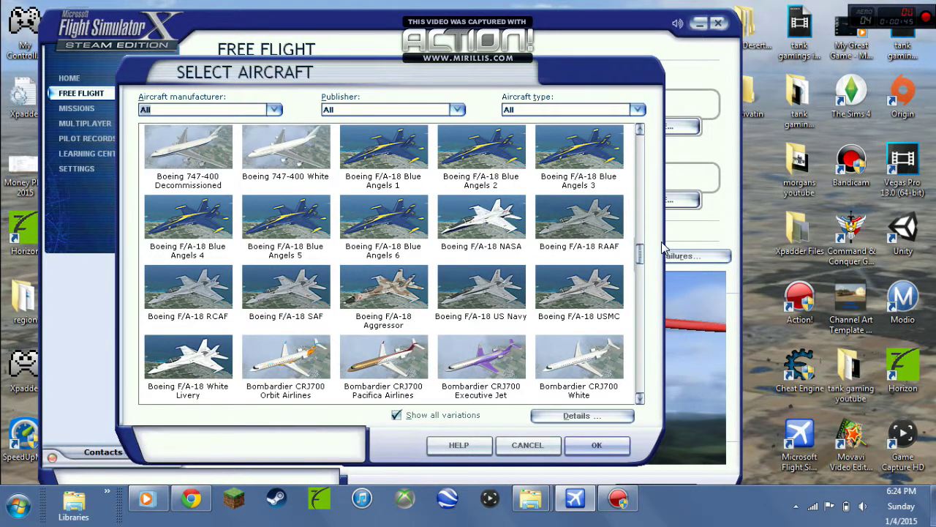
click(641, 129)
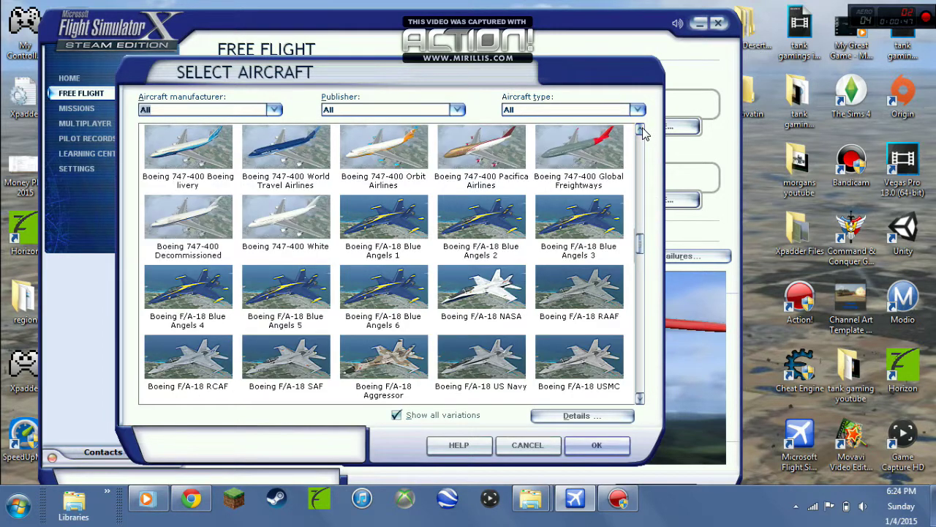
click(641, 130)
click(641, 130)
click(640, 129)
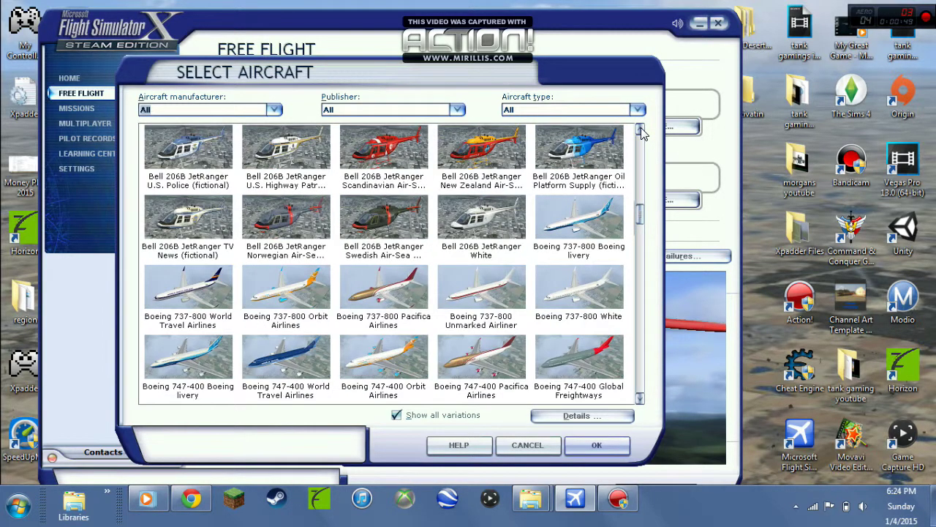
click(641, 129)
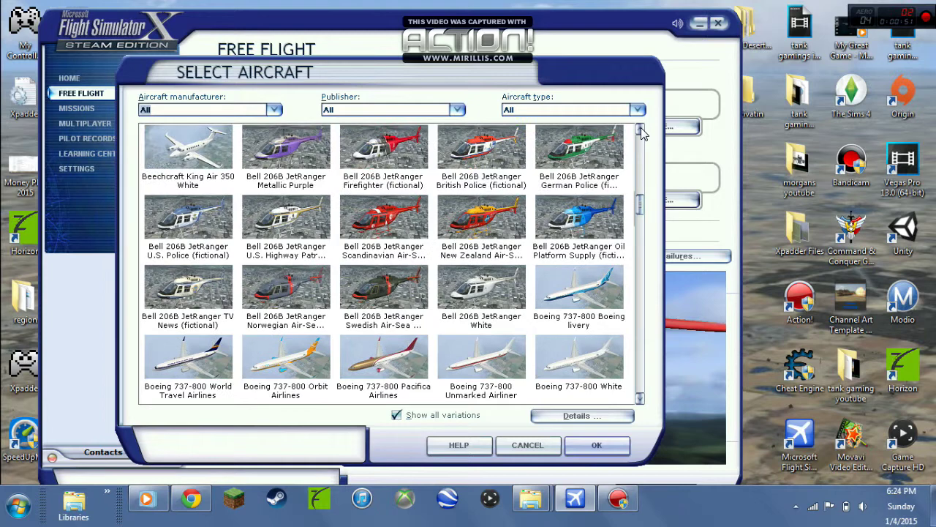
click(641, 129)
click(641, 129)
click(641, 130)
click(640, 130)
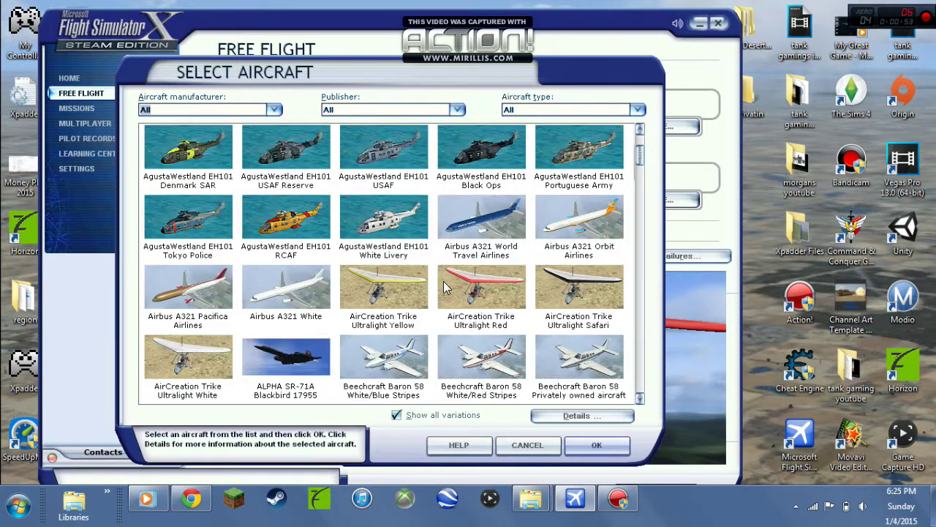
key(Down)
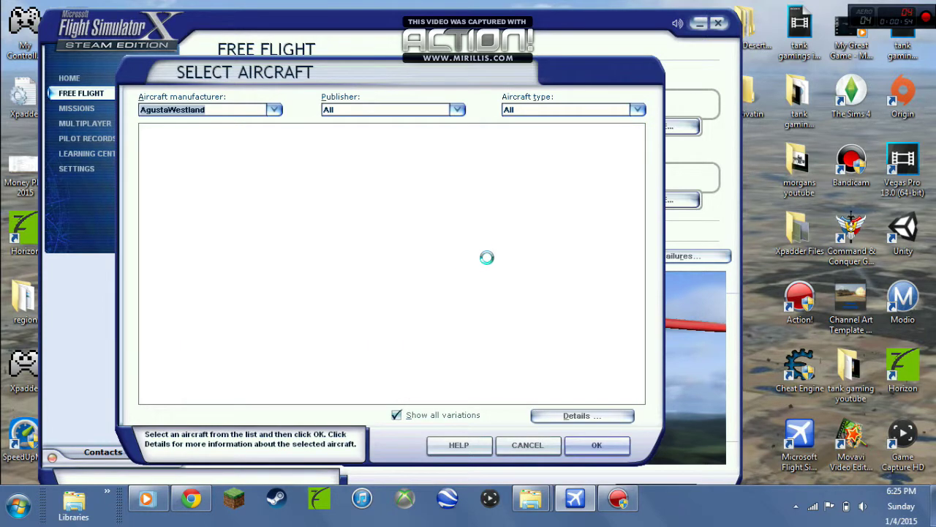
scroll(265, 105, up, 1)
click(272, 109)
click(209, 123)
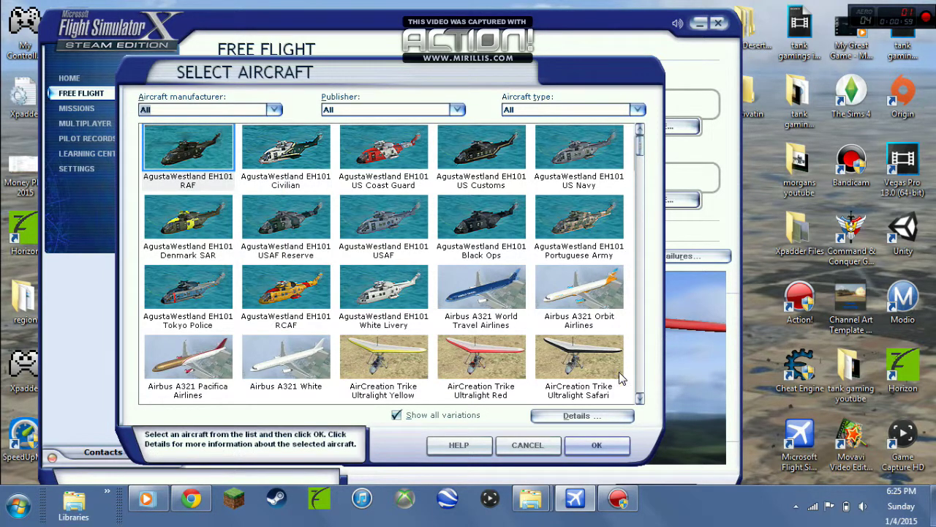
Select the ALPHA SR-71A Blackbird 17955 in the aircraft list
click(640, 399)
click(640, 398)
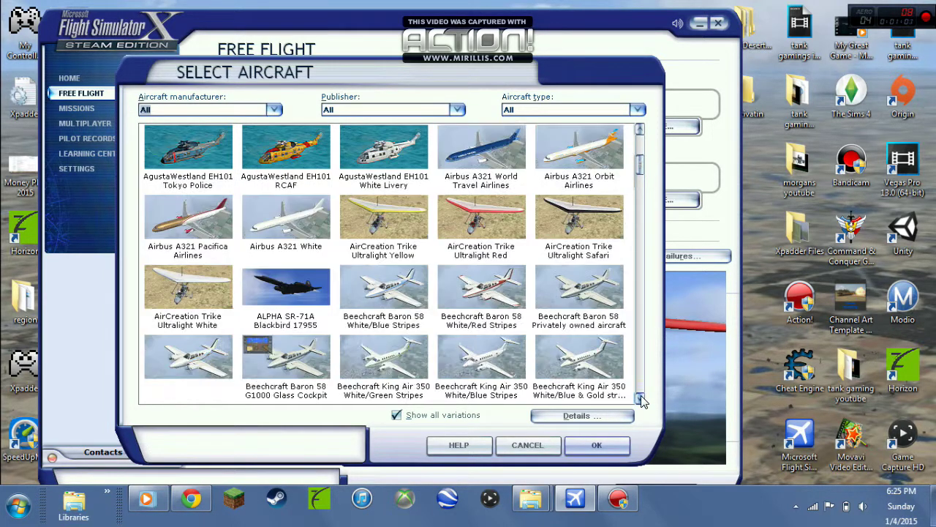
click(328, 313)
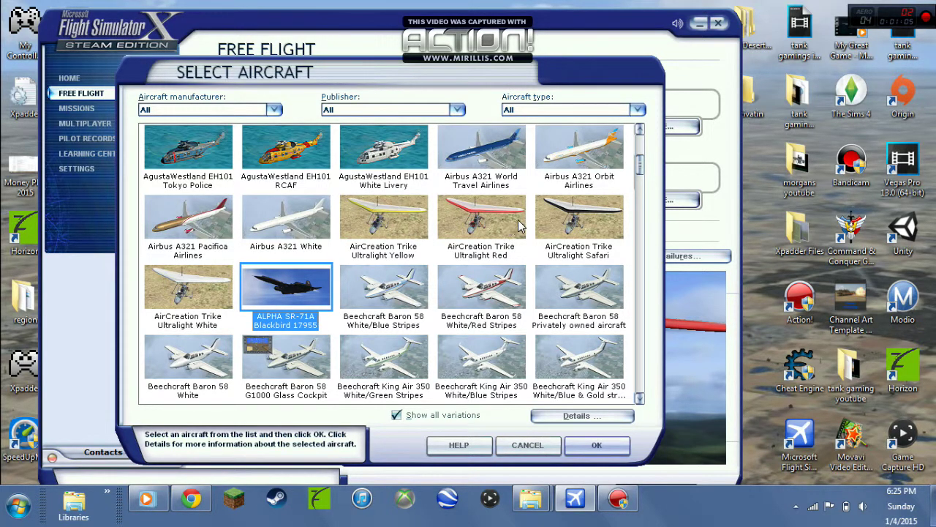
Check the end of the aircraft list and the available aircraft types for the add-on aircraft
drag(638, 174, 653, 407)
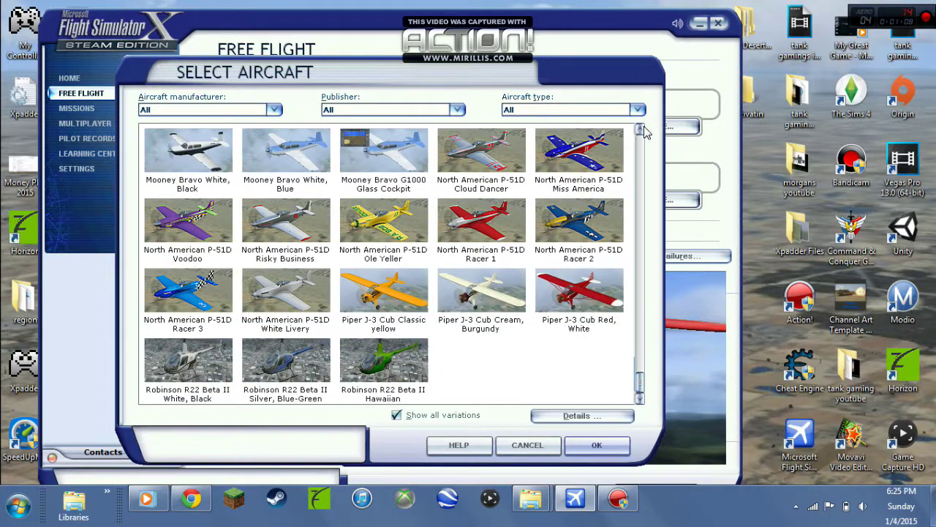
scroll(641, 130, up, 3)
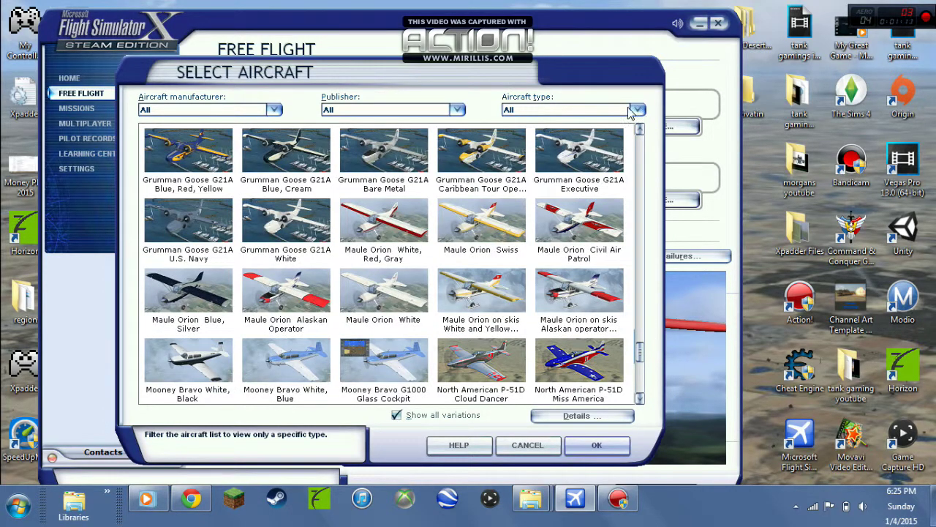
click(638, 110)
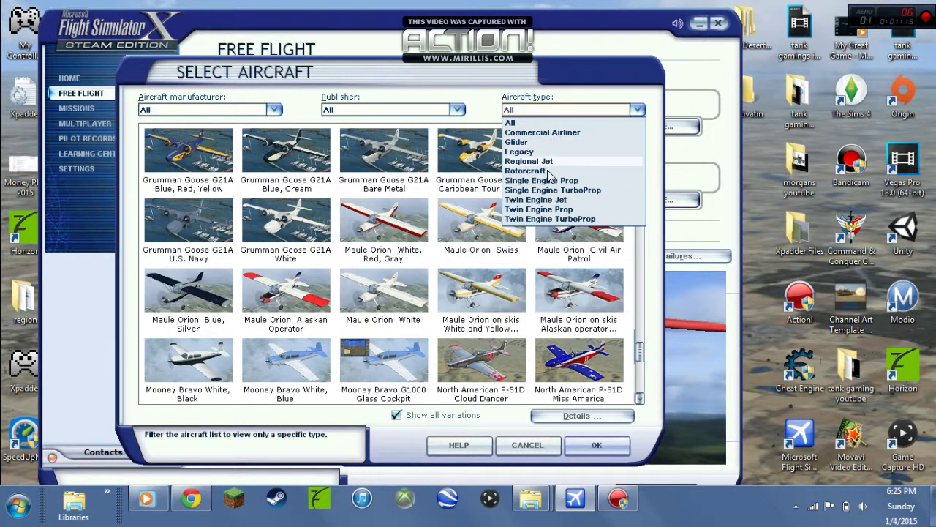
Filter the aircraft list to the publisher Unknown
click(464, 110)
click(464, 110)
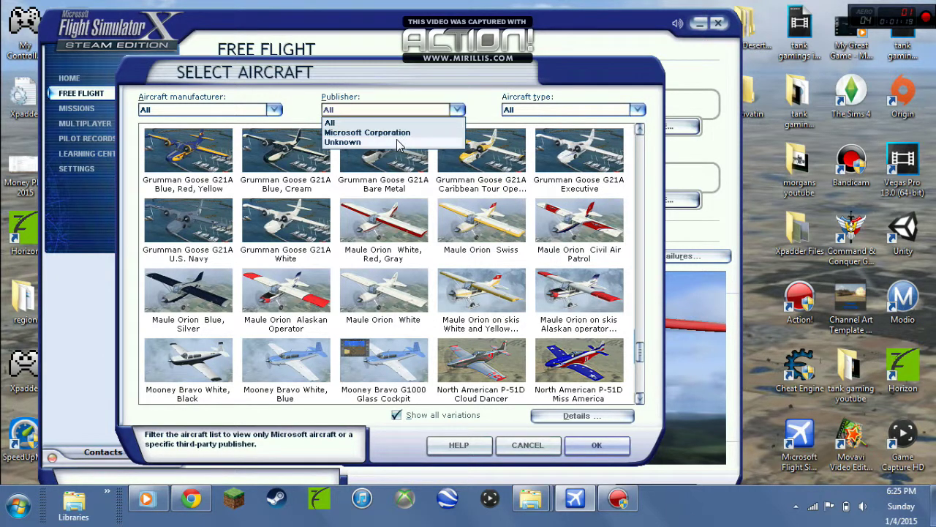
click(402, 142)
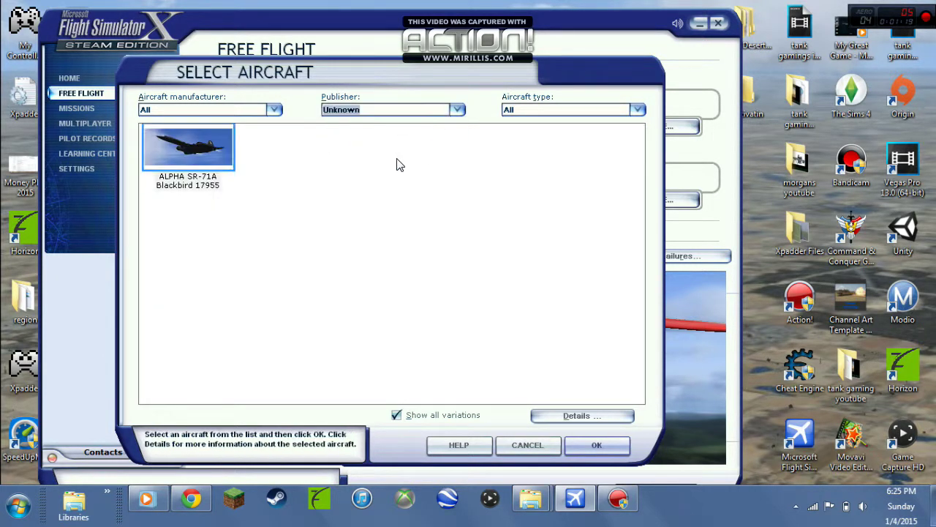
Filter the list to the publisher Microsoft Corporation and look through the available aircraft manufacturers
click(459, 115)
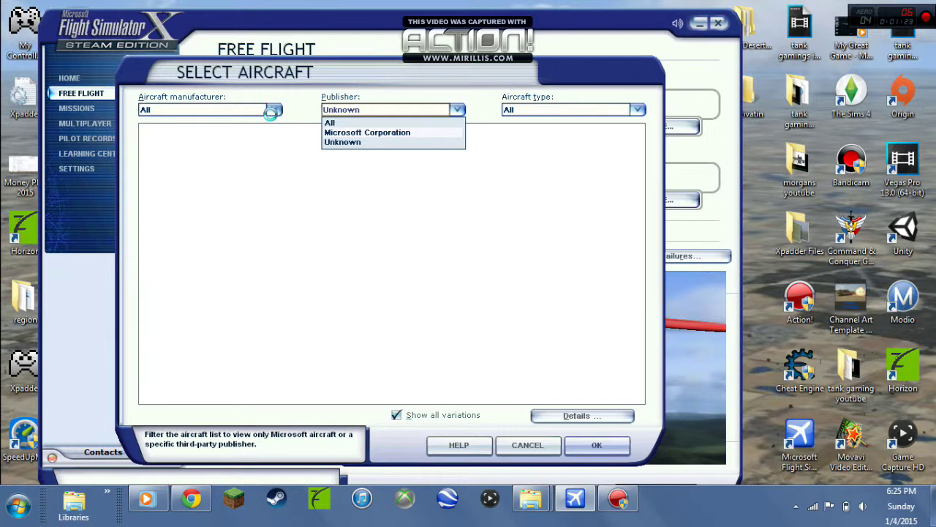
click(275, 110)
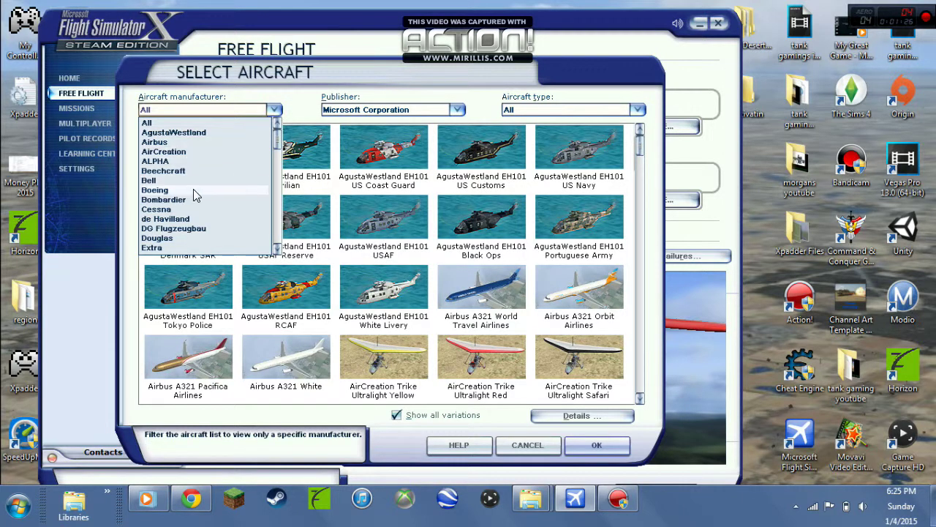
scroll(215, 201, down, 1)
scroll(199, 202, down, 2)
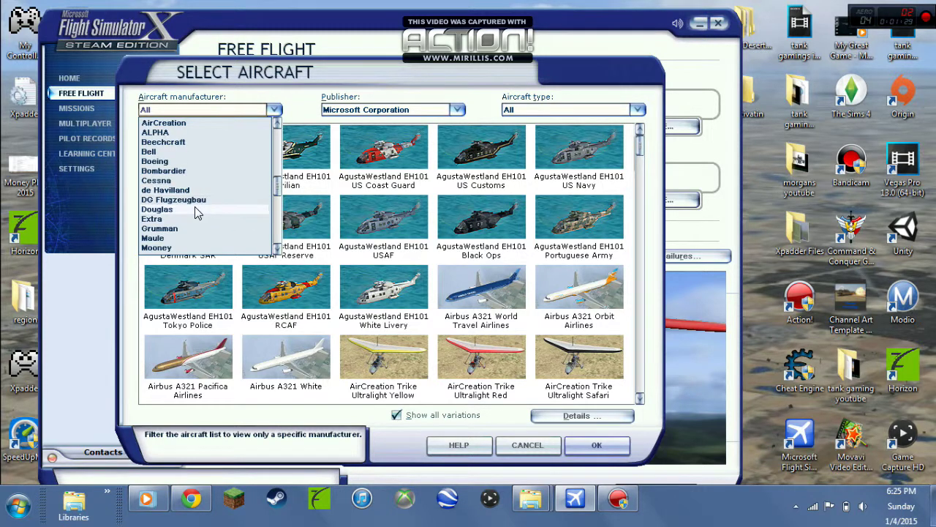
scroll(196, 209, up, 1)
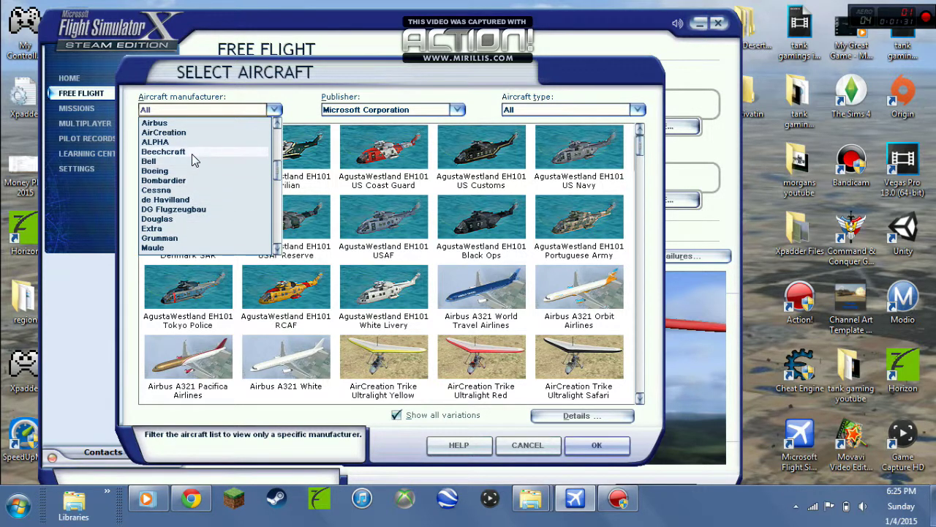
scroll(195, 205, down, 4)
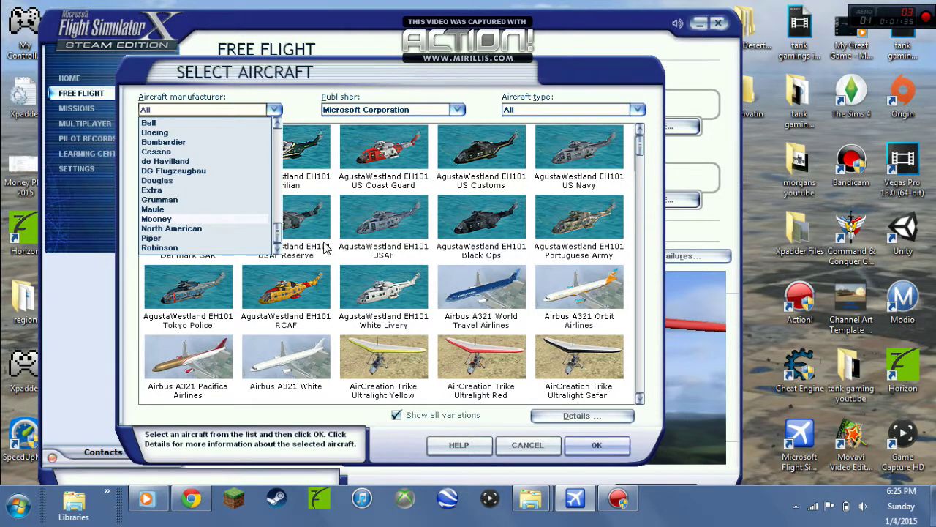
click(274, 110)
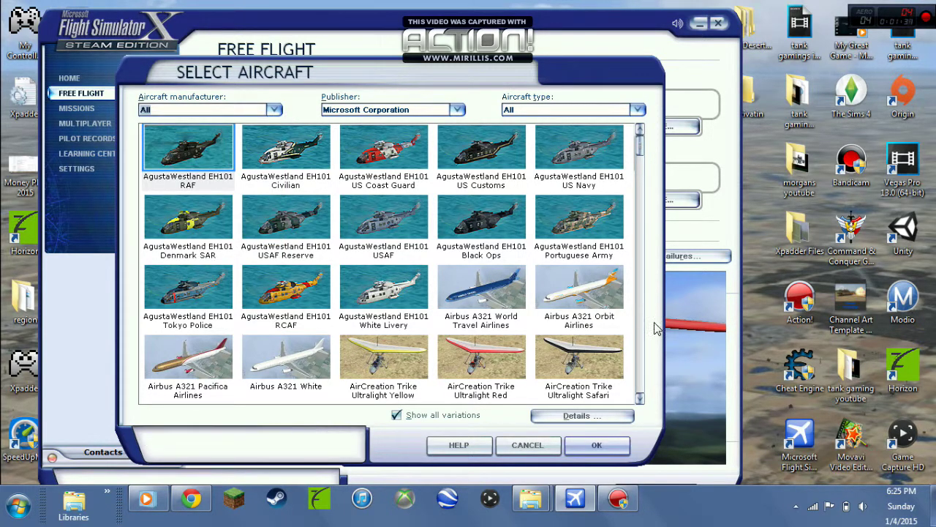
Browse the Microsoft Corporation aircraft as far as the Boeing 747-400 models
click(640, 398)
click(640, 398)
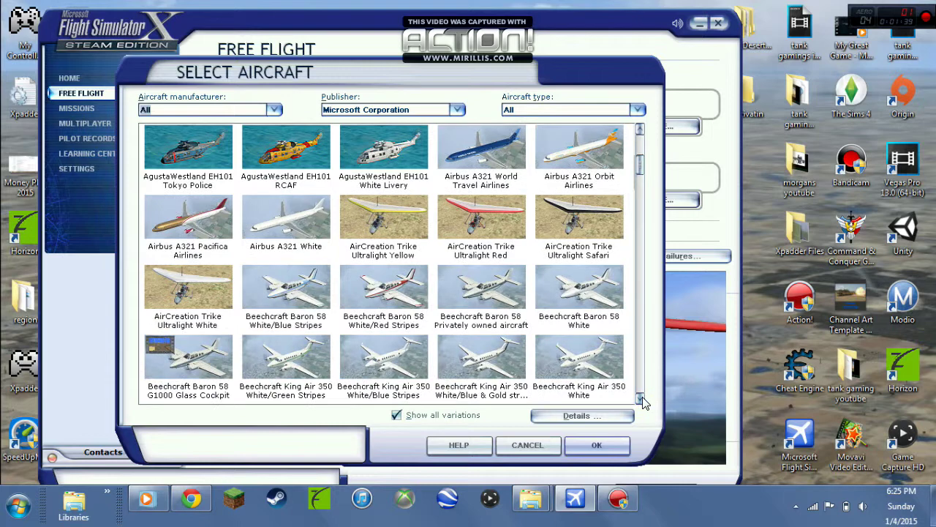
click(640, 398)
click(640, 398)
click(640, 398)
click(640, 398)
click(640, 398)
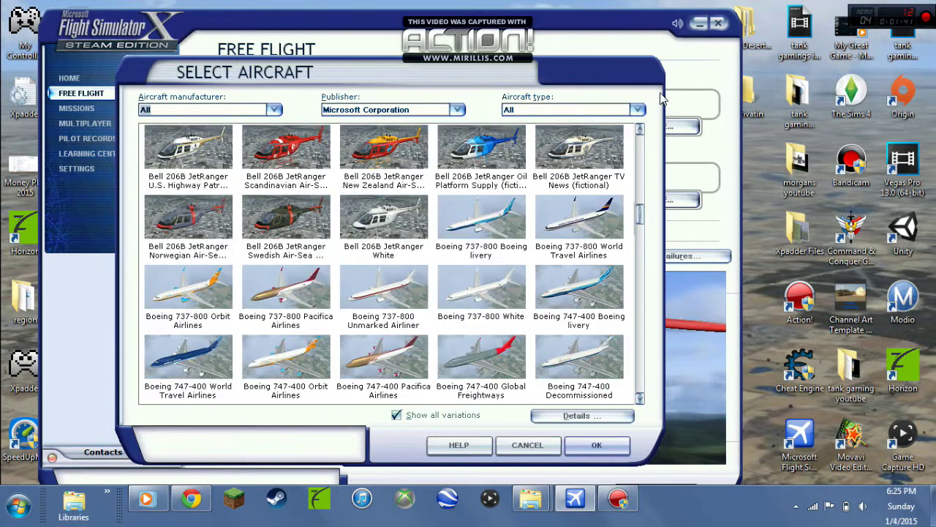
Reset the publisher filter to All and select the ALPHA SR-71A Blackbird 17955
click(458, 109)
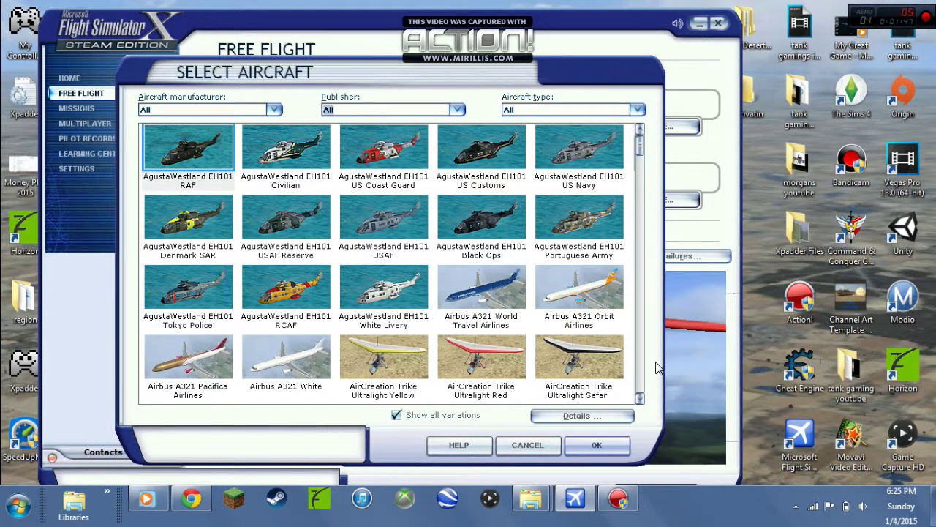
click(641, 400)
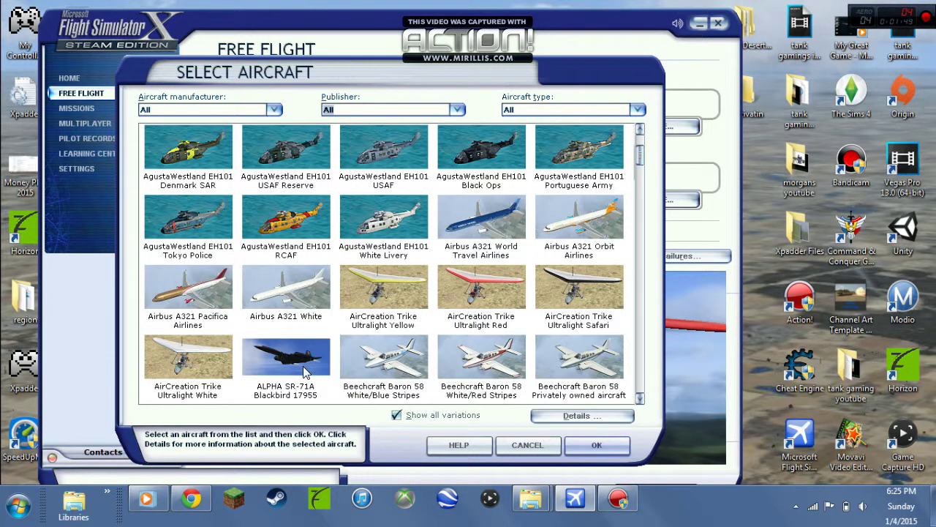
click(252, 368)
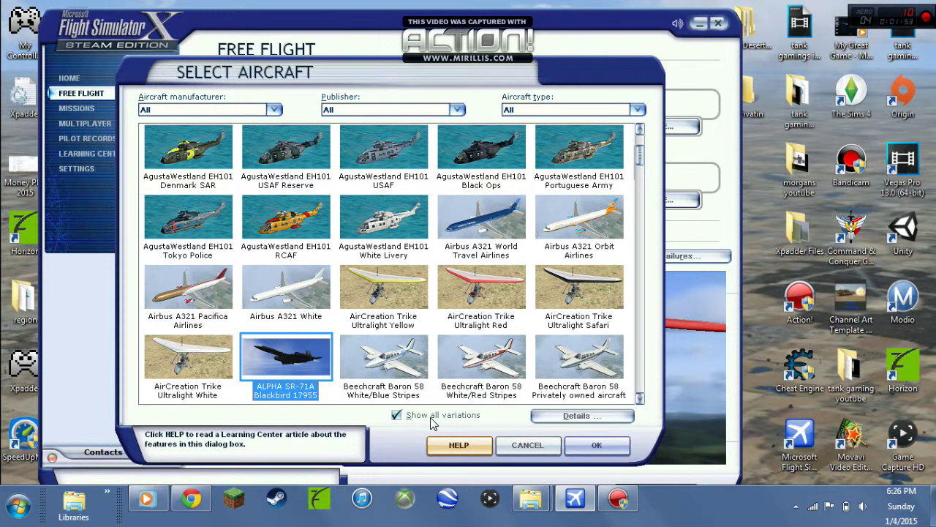
click(397, 415)
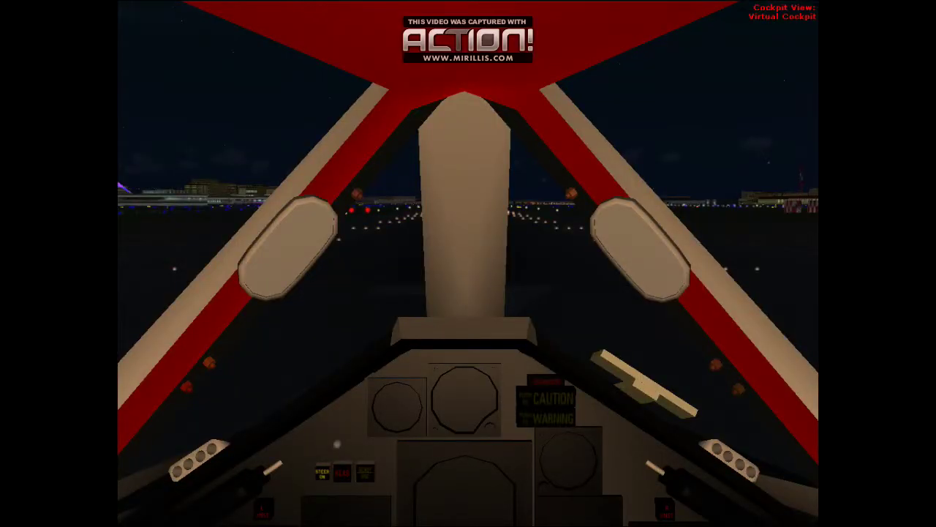
Switch the flight from the virtual cockpit to the Locked Spot outside view
key(s)
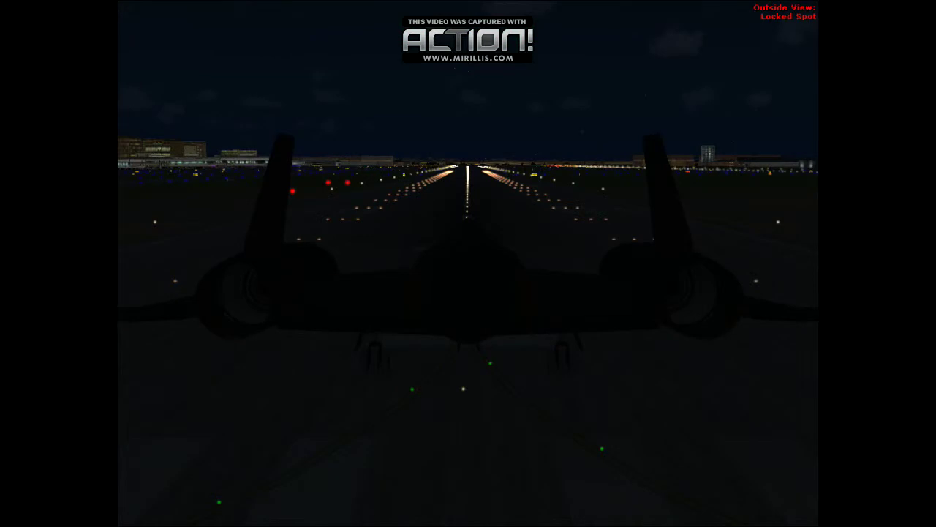